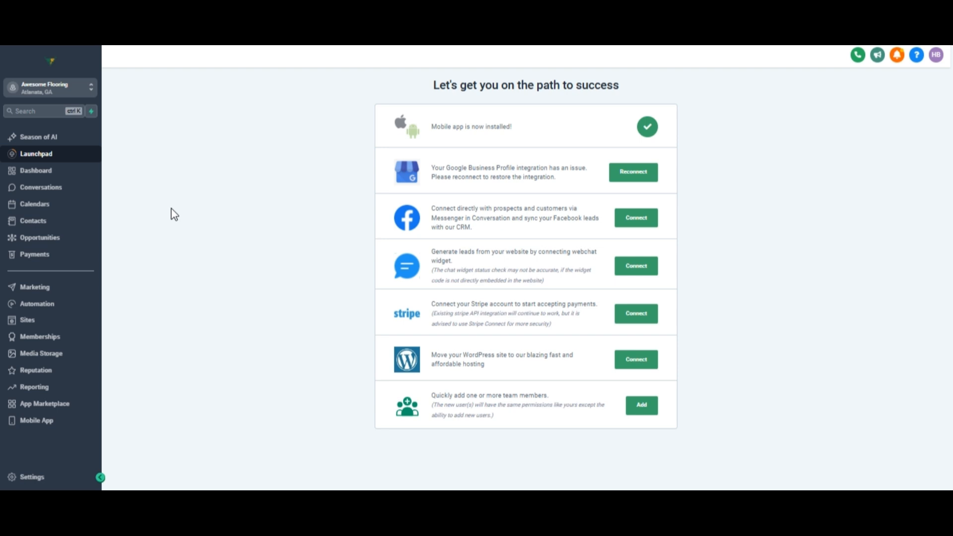
Step: Open the Stripe integration in the payment provider settings and start connecting with Stripe
{"action": "left_click", "coordinate": [82, 264]}
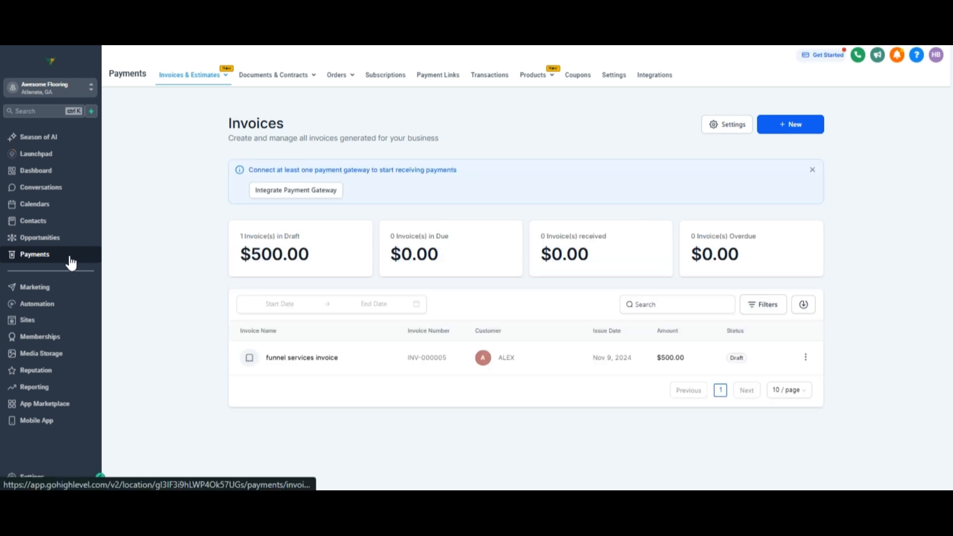
{"action": "left_click", "coordinate": [666, 80]}
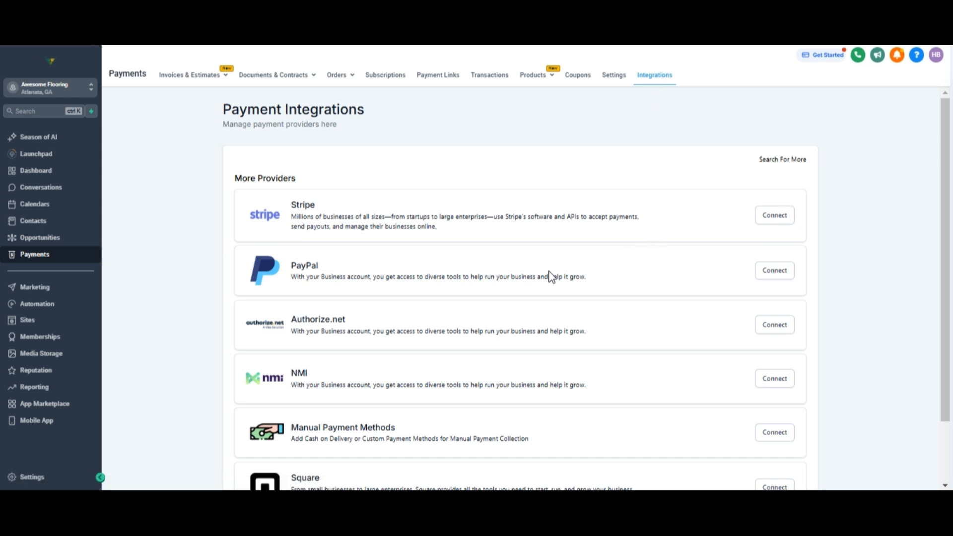
{"action": "scroll", "coordinate": [549, 277], "scroll_direction": "down", "scroll_amount": 2}
{"action": "scroll", "coordinate": [550, 277], "scroll_direction": "up", "scroll_amount": 2}
{"action": "left_click", "coordinate": [776, 217]}
{"action": "left_click", "coordinate": [388, 180]}
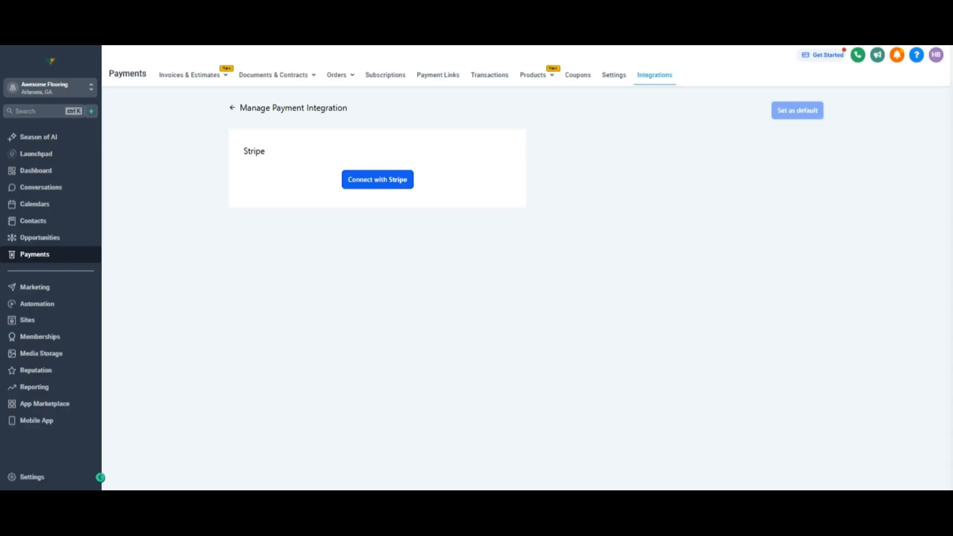
Step: Create a new payment product and title it "SEO service"
{"action": "left_click", "coordinate": [540, 77]}
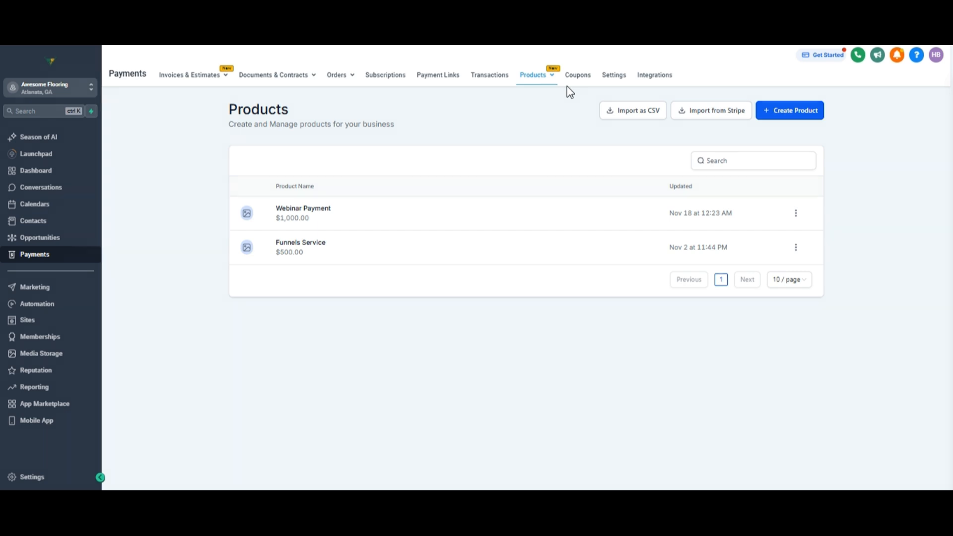
{"action": "scroll", "coordinate": [795, 119], "scroll_direction": "down", "scroll_amount": 1}
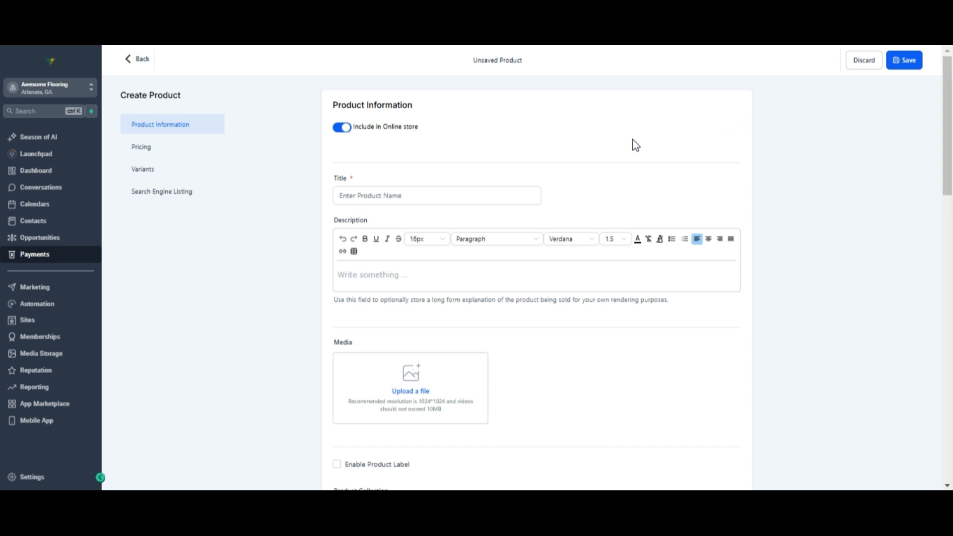
{"action": "left_click", "coordinate": [399, 197]}
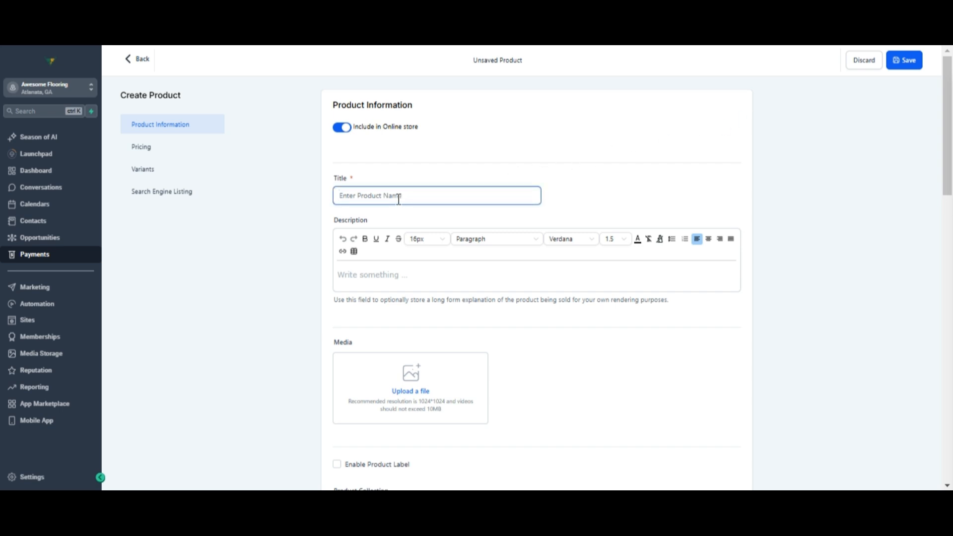
{"action": "type", "text": "SEO service"}
Step: Set the product's one-time price amount to 700 USD
{"action": "left_click", "coordinate": [149, 148]}
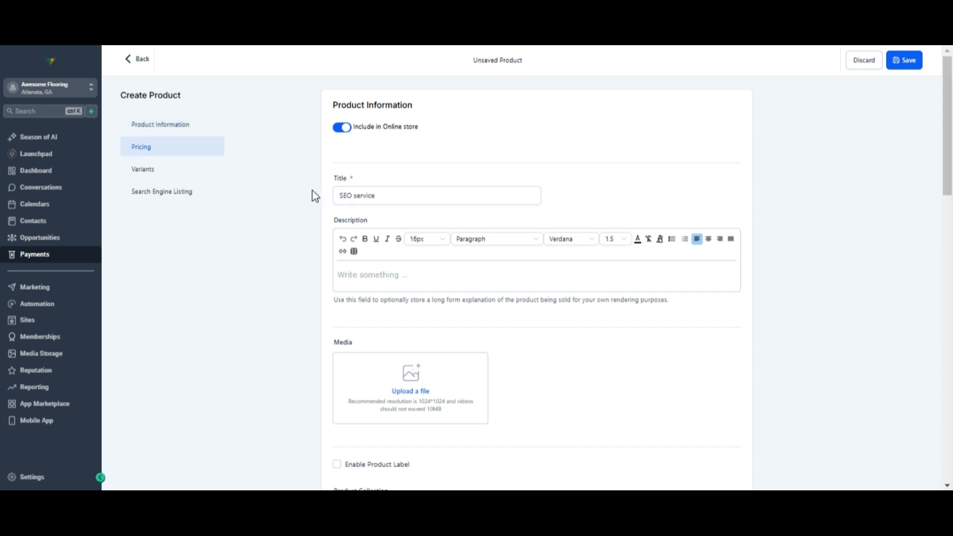
{"action": "scroll", "coordinate": [361, 211], "scroll_direction": "down", "scroll_amount": 3}
{"action": "scroll", "coordinate": [361, 210], "scroll_direction": "down", "scroll_amount": 12}
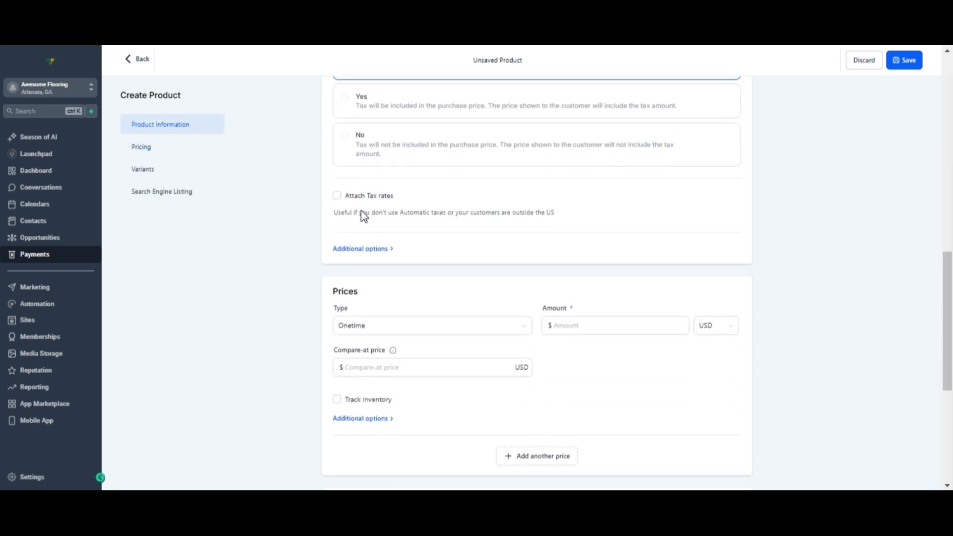
{"action": "left_click", "coordinate": [565, 190]}
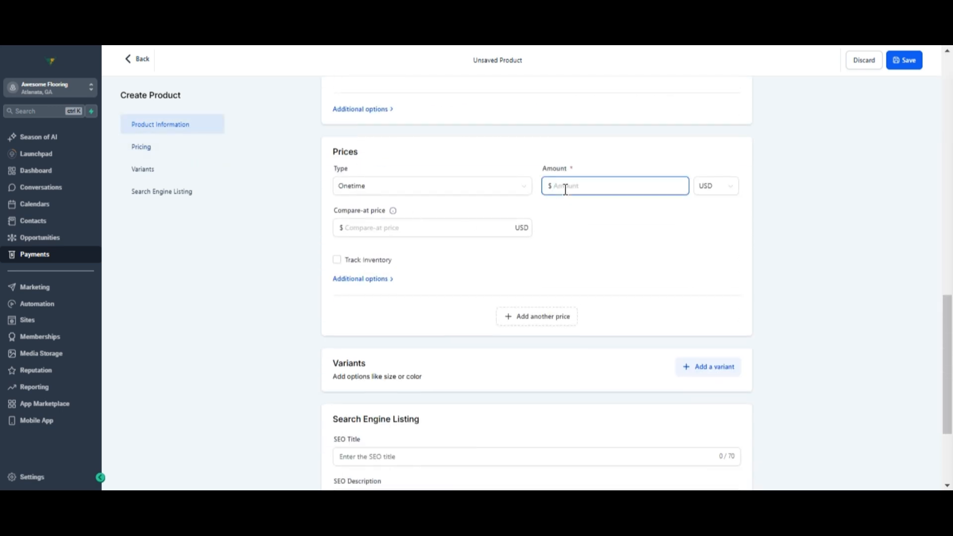
{"action": "type", "text": "700"}
{"action": "left_click", "coordinate": [437, 228]}
{"action": "type", "text": "1"}
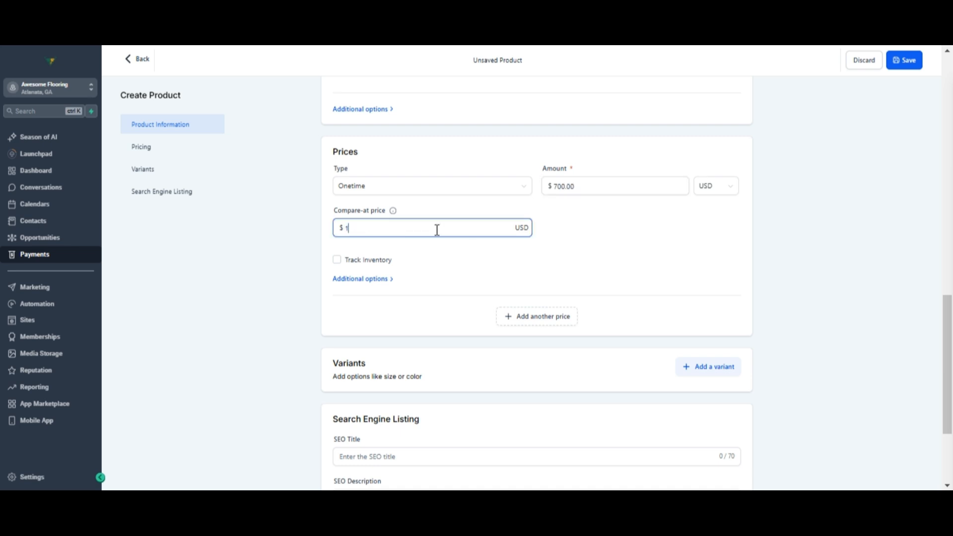
{"action": "type", "text": "000"}
{"action": "left_click_drag", "start_coordinate": [373, 228], "coordinate": [340, 234]}
{"action": "key", "text": "BackSpace"}
Step: Save the SEO service product and return to the product list
{"action": "scroll", "coordinate": [620, 312], "scroll_direction": "down", "scroll_amount": 3}
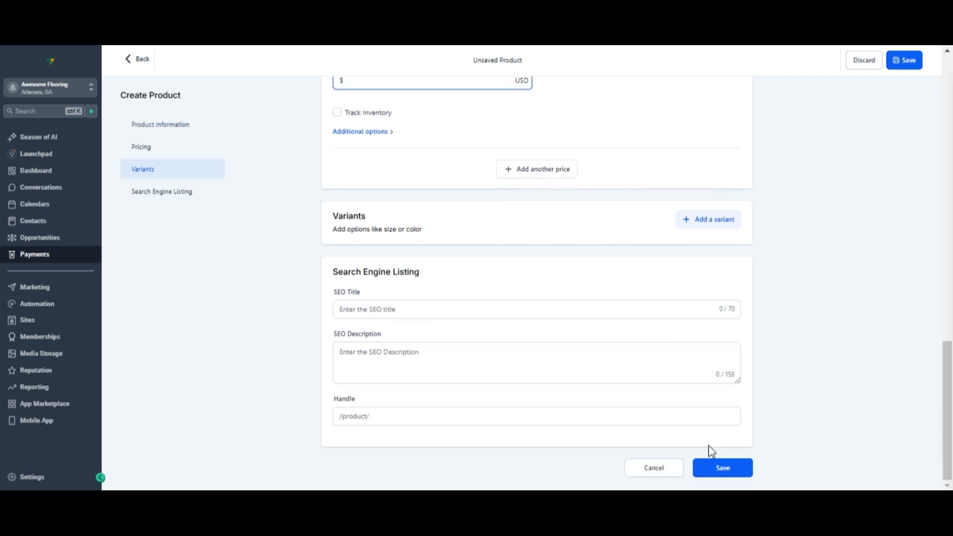
{"action": "left_click", "coordinate": [720, 468]}
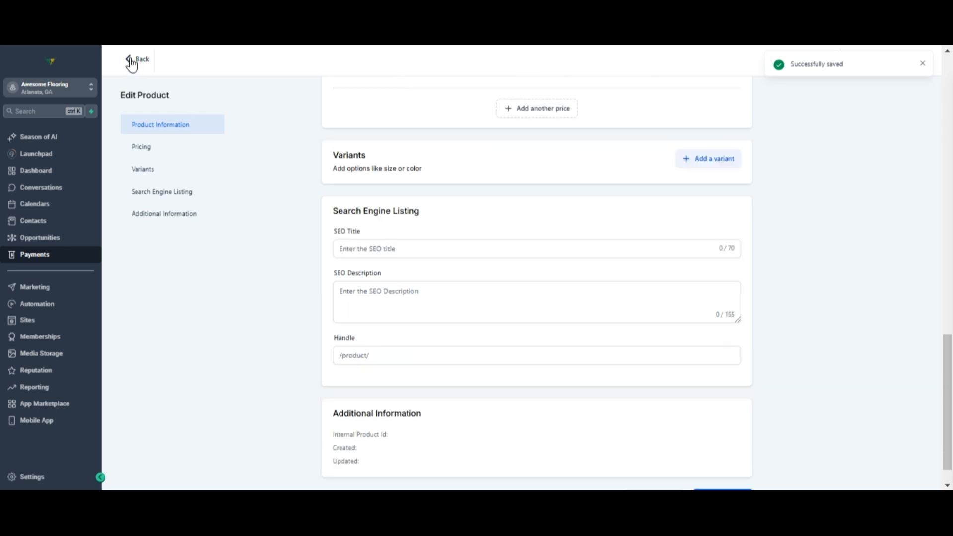
{"action": "left_click", "coordinate": [133, 60]}
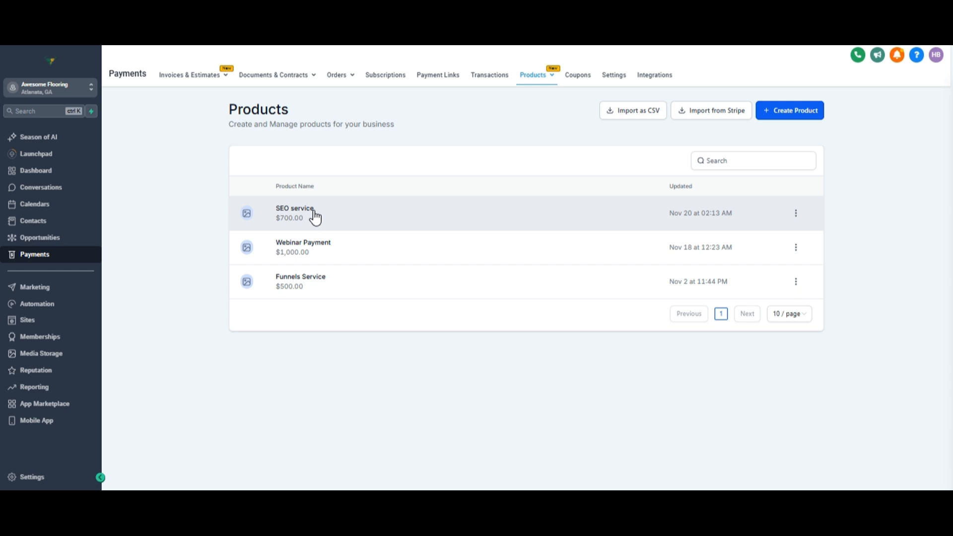
Step: Create a new site form from scratch and name it "SEO order form"
{"action": "left_click", "coordinate": [81, 327]}
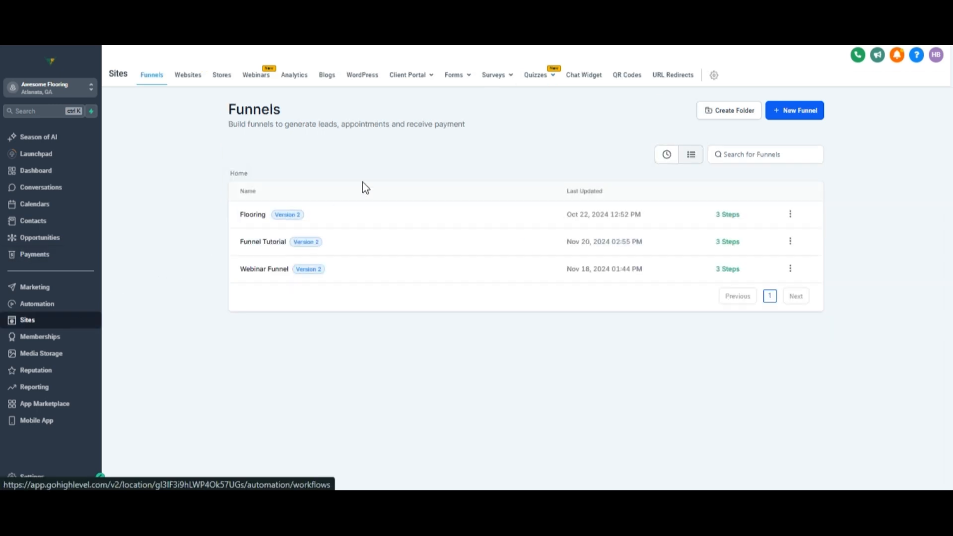
{"action": "left_click", "coordinate": [455, 79]}
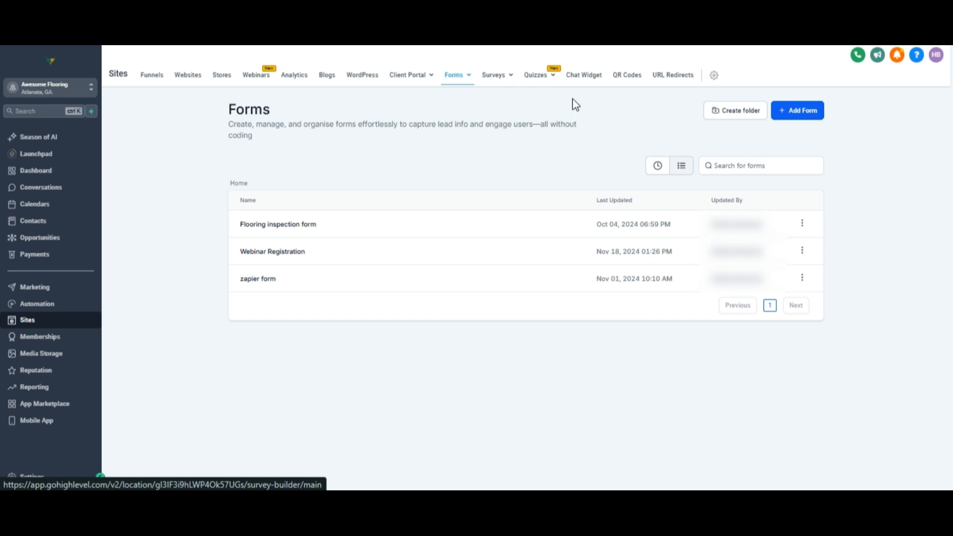
{"action": "left_click", "coordinate": [810, 110]}
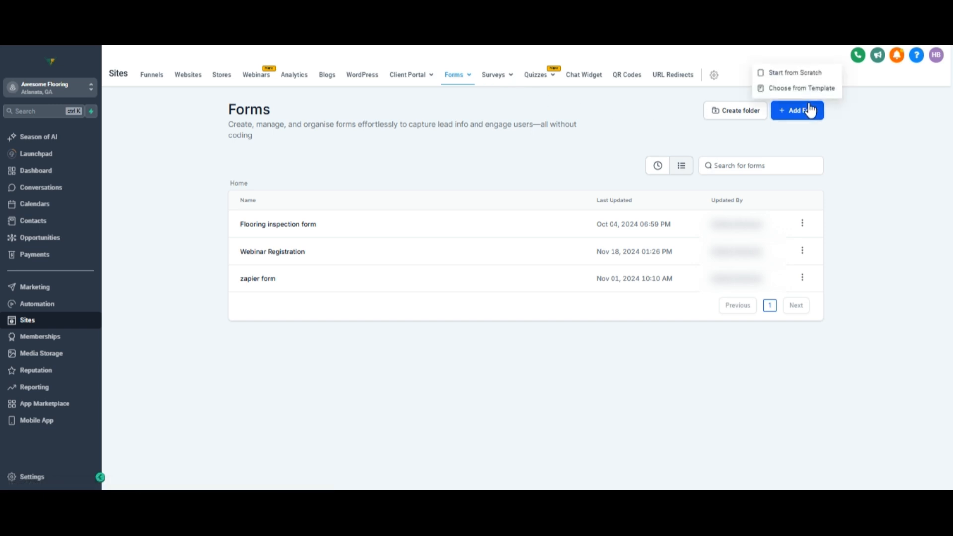
{"action": "left_click", "coordinate": [796, 73]}
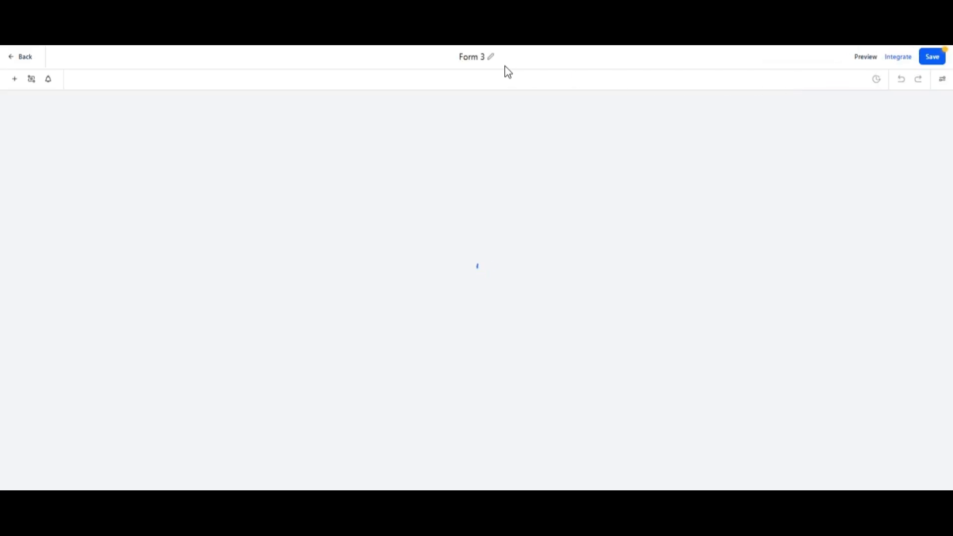
{"action": "left_click", "coordinate": [491, 57]}
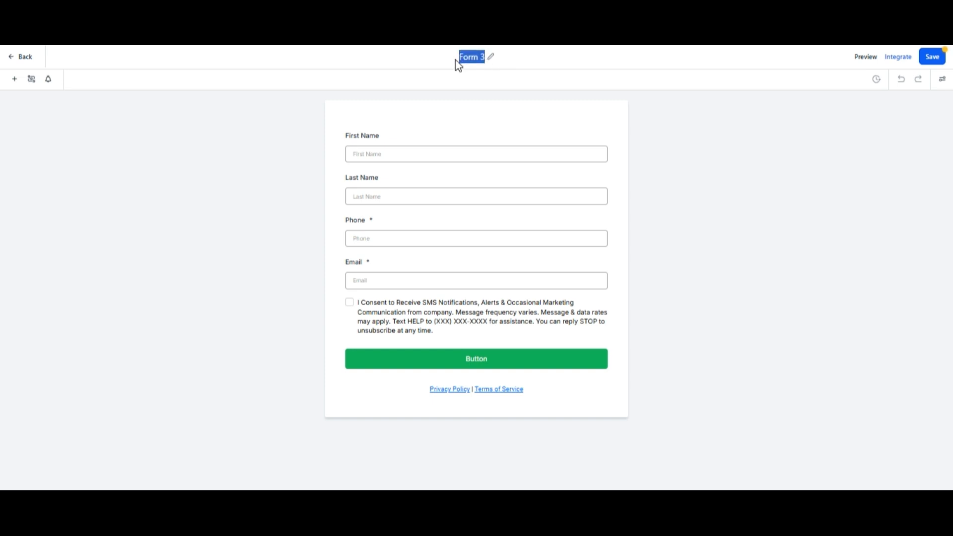
{"action": "type", "text": "SEO order form"}
{"action": "left_click", "coordinate": [560, 63]}
Step: Add a Collect Payment element to the form between the Email field and the consent checkbox
{"action": "left_click", "coordinate": [14, 79]}
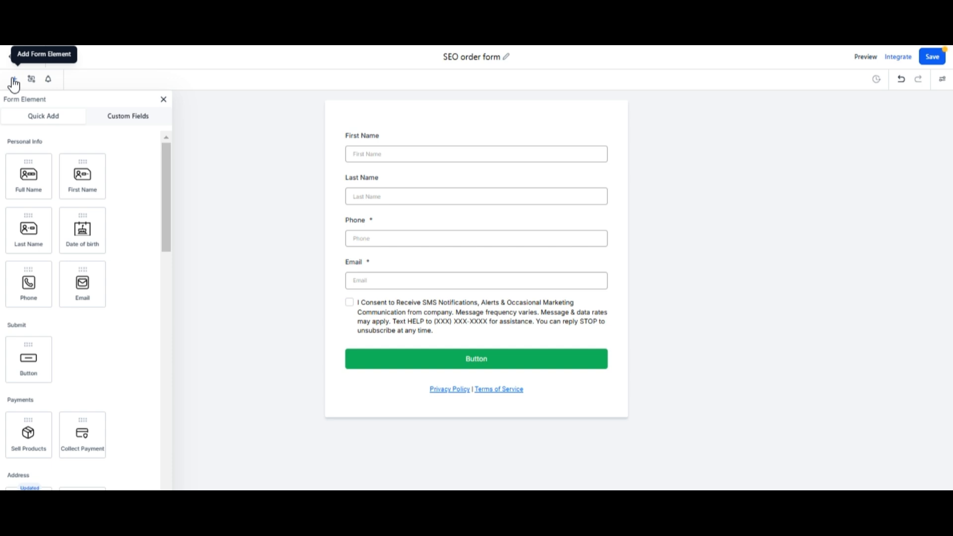
{"action": "scroll", "coordinate": [82, 156], "scroll_direction": "down", "scroll_amount": 4}
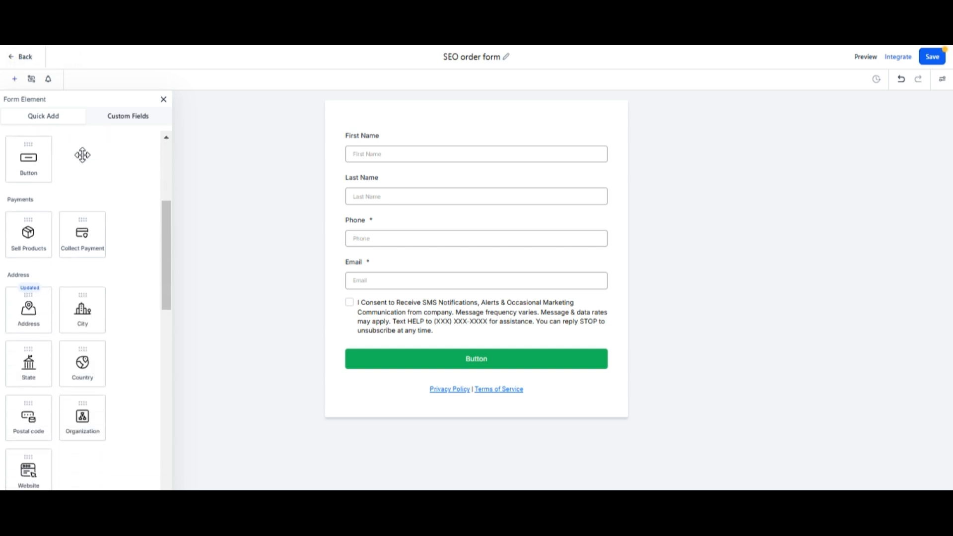
{"action": "scroll", "coordinate": [83, 156], "scroll_direction": "down", "scroll_amount": 5}
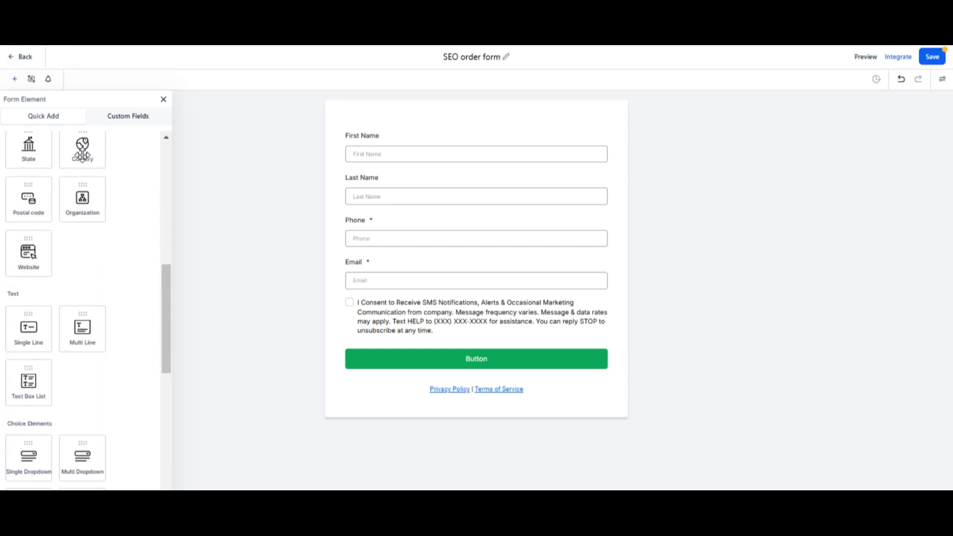
{"action": "scroll", "coordinate": [82, 155], "scroll_direction": "up", "scroll_amount": 3}
{"action": "left_click_drag", "start_coordinate": [82, 155], "coordinate": [370, 307]}
{"action": "scroll", "coordinate": [445, 304], "scroll_direction": "down", "scroll_amount": 2}
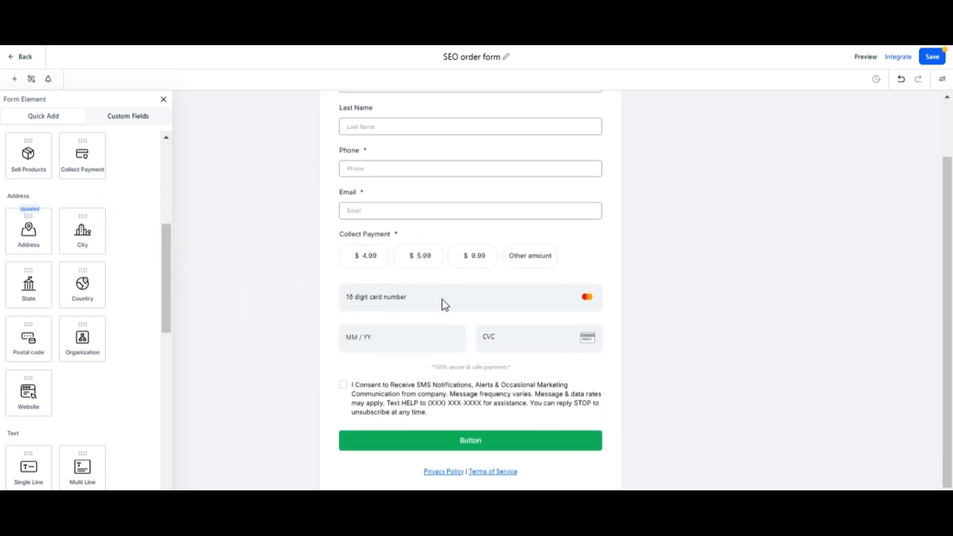
Step: Switch the Collect Payment element to live mode and set its payment type to Sell Products
{"action": "left_click", "coordinate": [479, 314]}
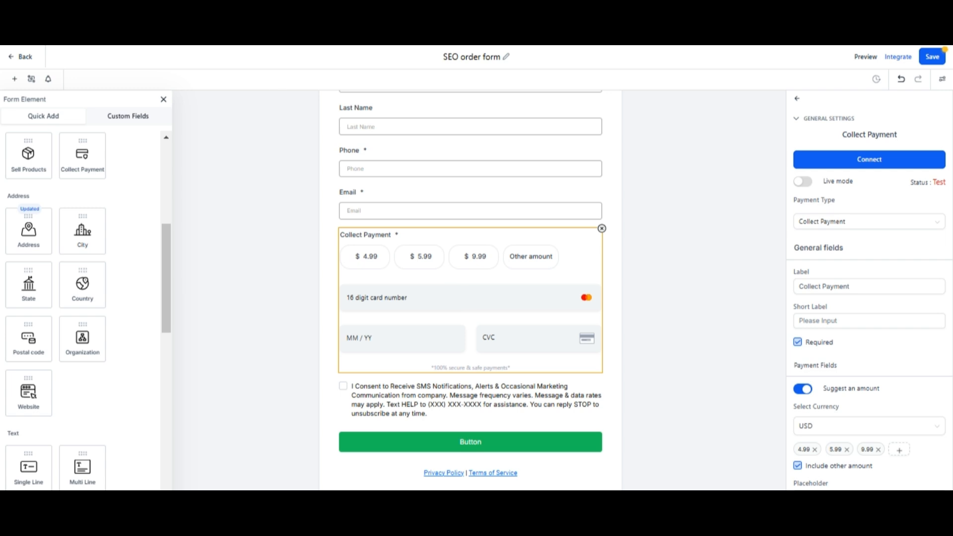
{"action": "left_click", "coordinate": [805, 184]}
{"action": "left_click", "coordinate": [820, 224]}
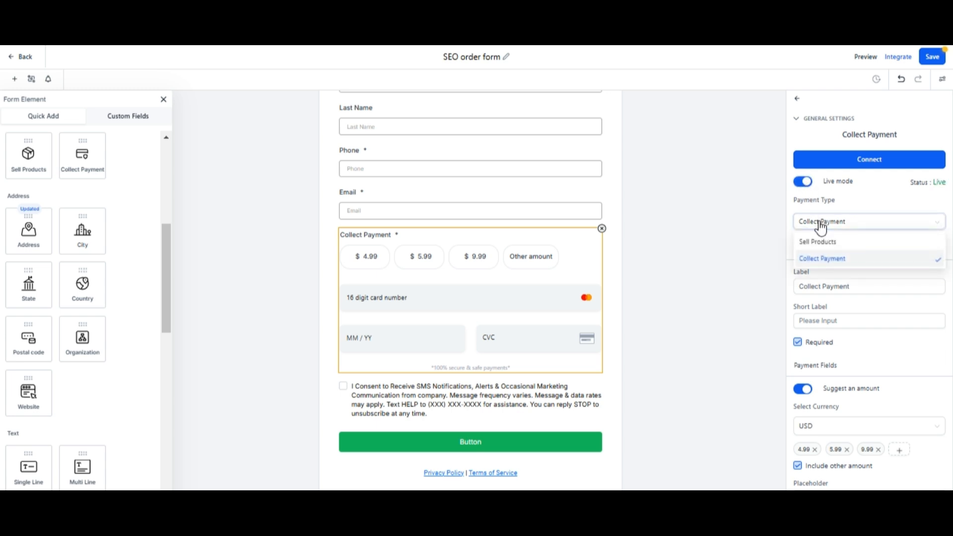
{"action": "left_click", "coordinate": [818, 241]}
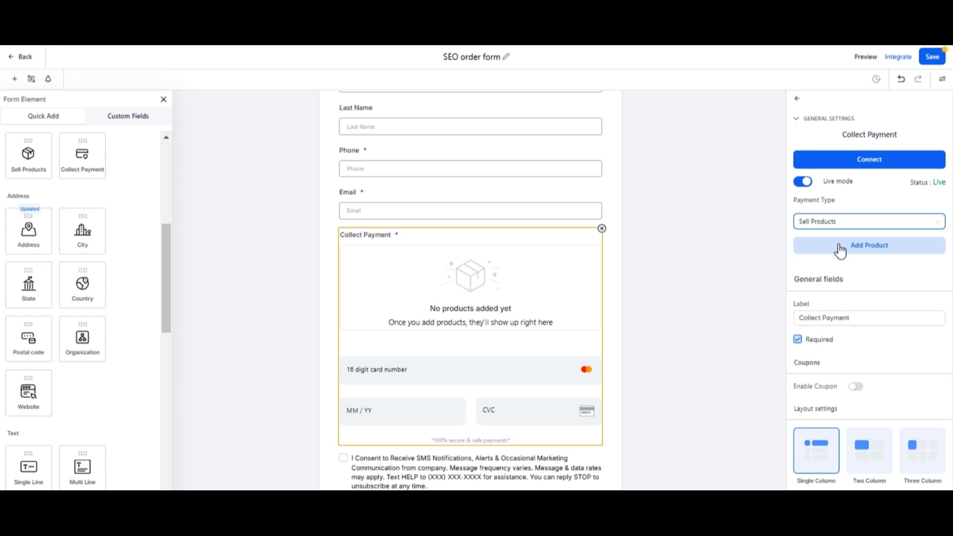
Step: Add the SEO service product to the payment element, hiding its description and image but keeping the quantity shown
{"action": "left_click", "coordinate": [840, 251]}
{"action": "left_click", "coordinate": [836, 168]}
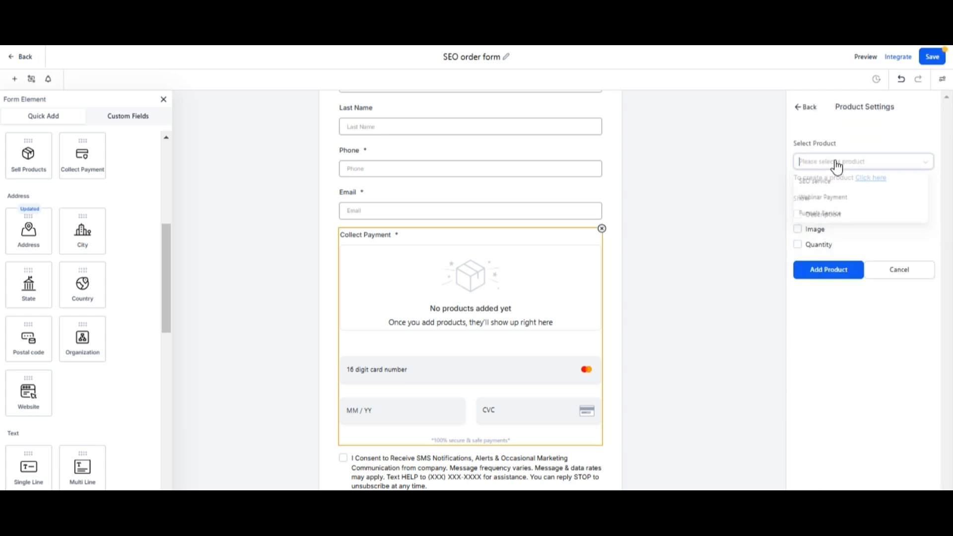
{"action": "left_click", "coordinate": [831, 182]}
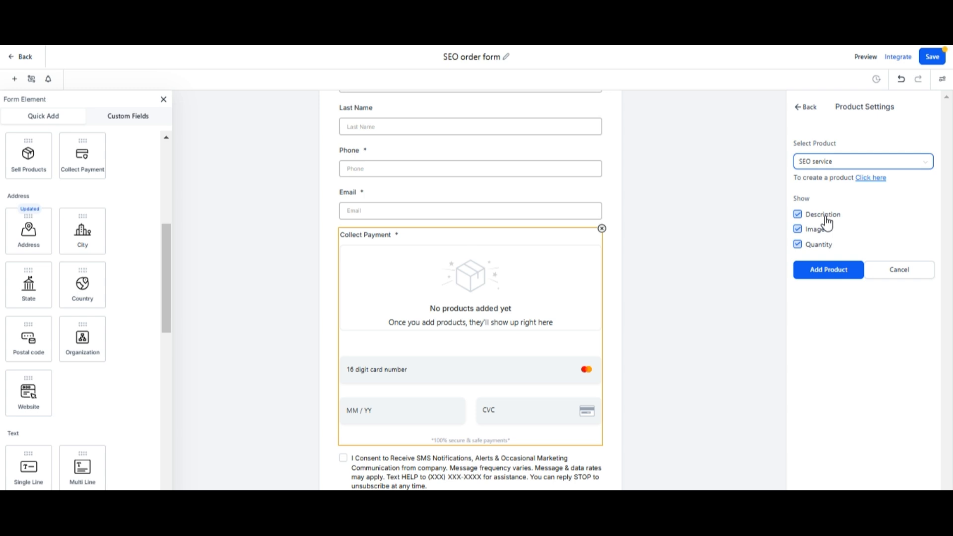
{"action": "left_click", "coordinate": [797, 230]}
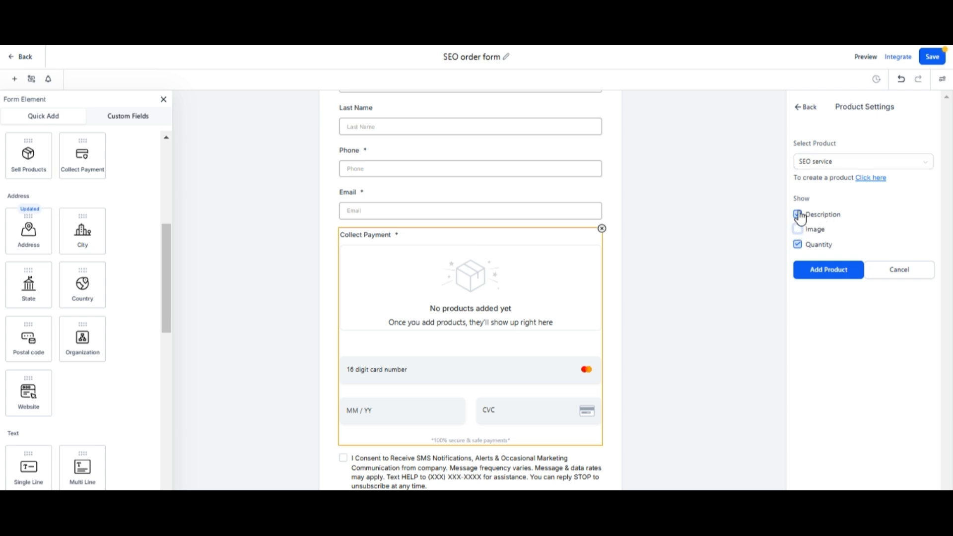
{"action": "left_click", "coordinate": [799, 215]}
{"action": "left_click", "coordinate": [818, 272]}
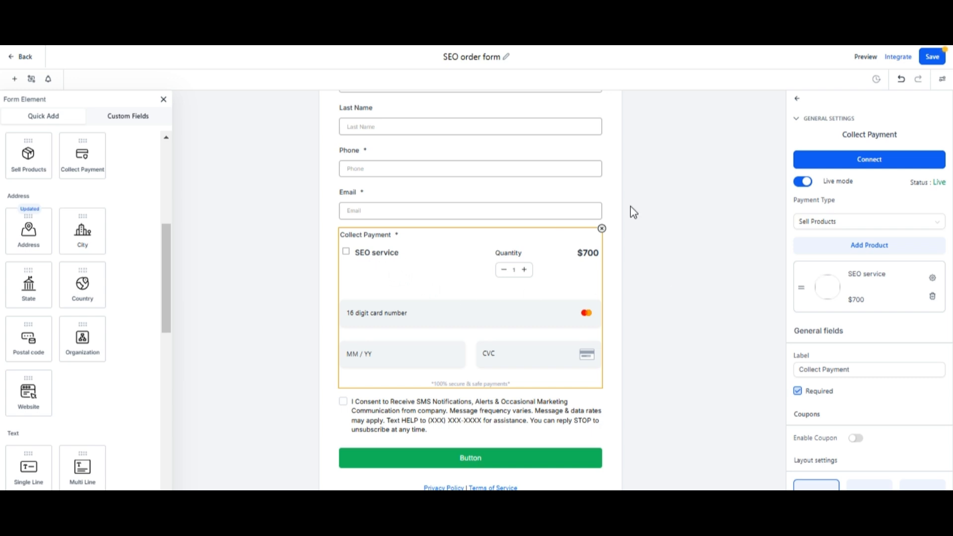
Step: Save the SEO order form, preview it, and return to the forms list
{"action": "left_click", "coordinate": [932, 61]}
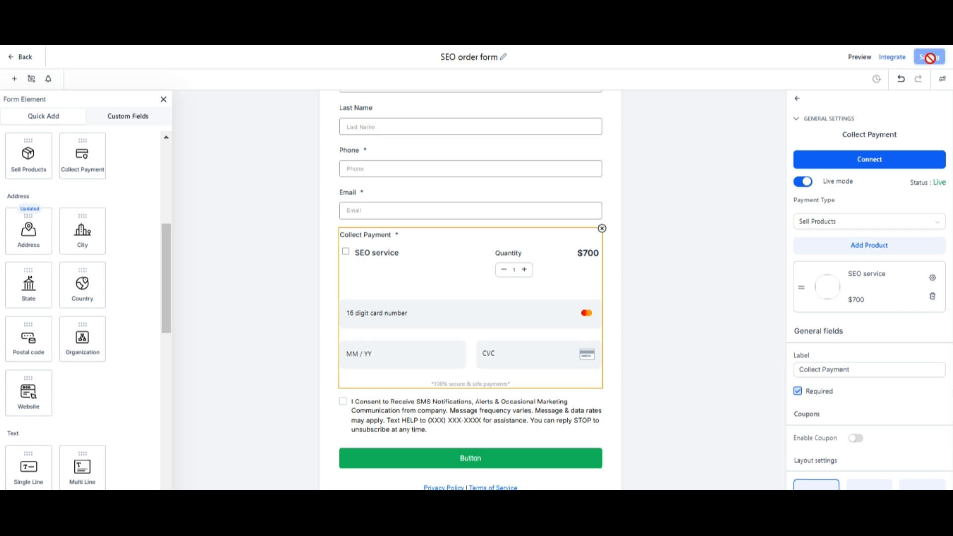
{"action": "left_click", "coordinate": [865, 58]}
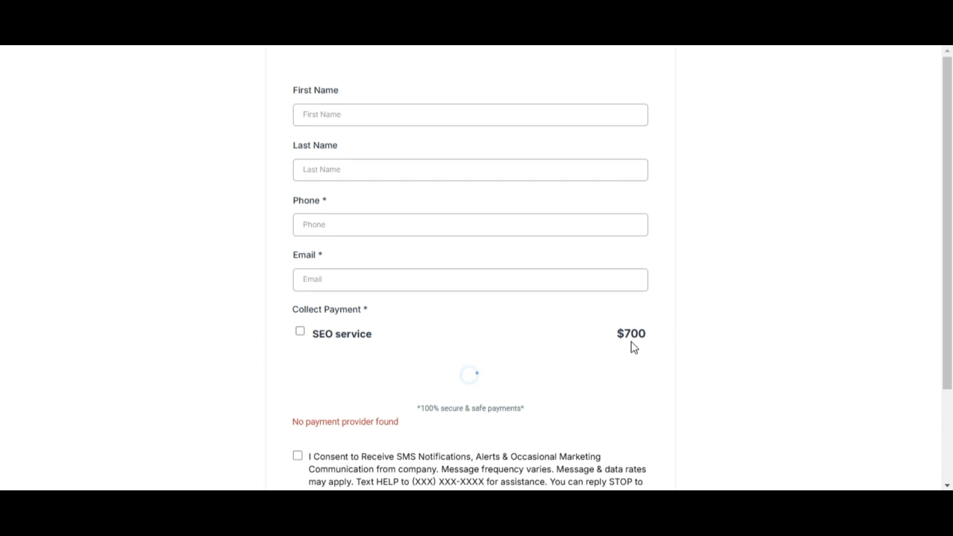
{"action": "scroll", "coordinate": [631, 347], "scroll_direction": "down", "scroll_amount": 2}
{"action": "scroll", "coordinate": [630, 347], "scroll_direction": "up", "scroll_amount": 2}
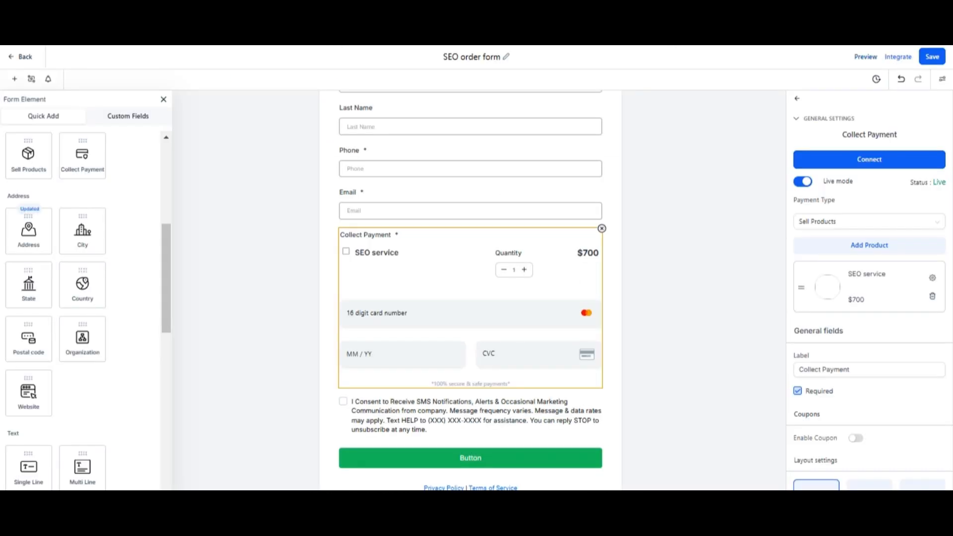
{"action": "left_click", "coordinate": [15, 57]}
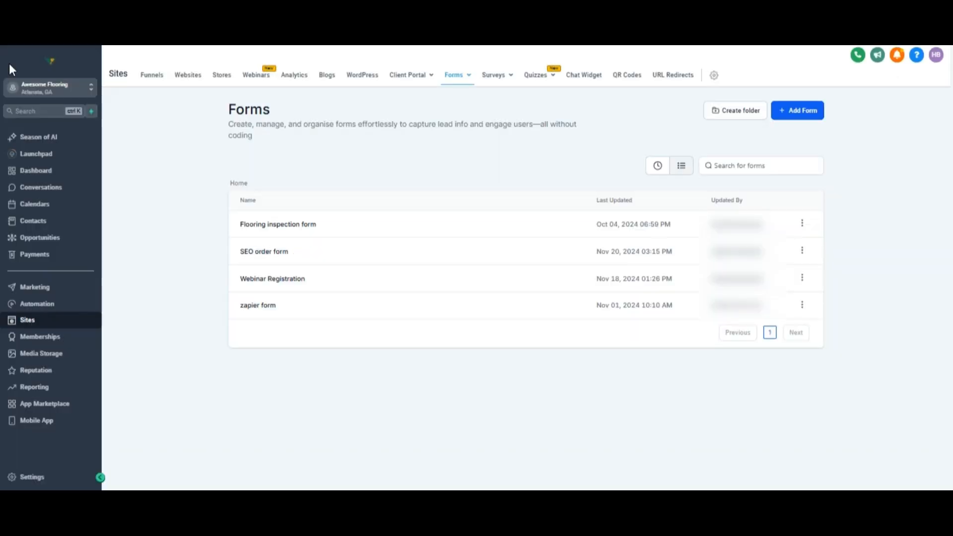
Step: Create an automation workflow from scratch and name it "SEO purchase automation"
{"action": "left_click", "coordinate": [36, 308]}
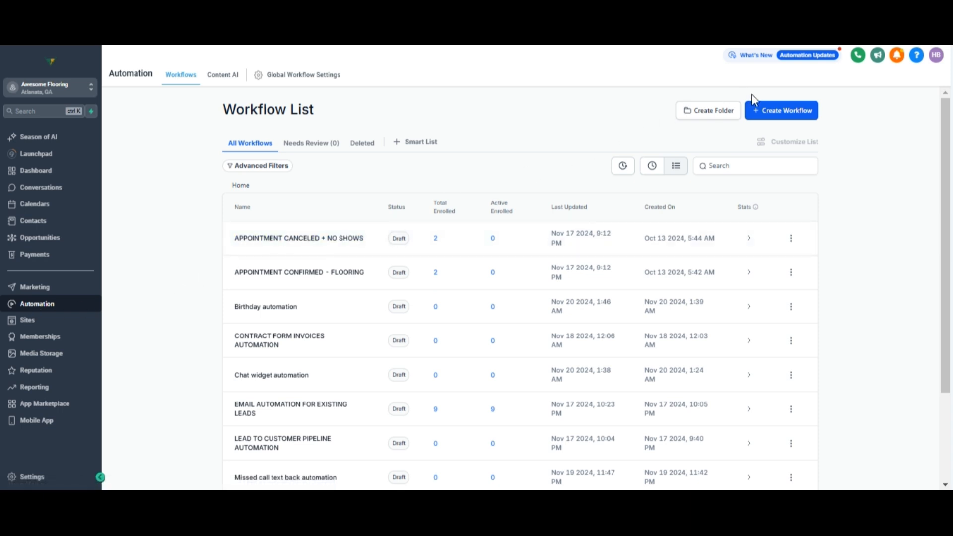
{"action": "left_click", "coordinate": [765, 110]}
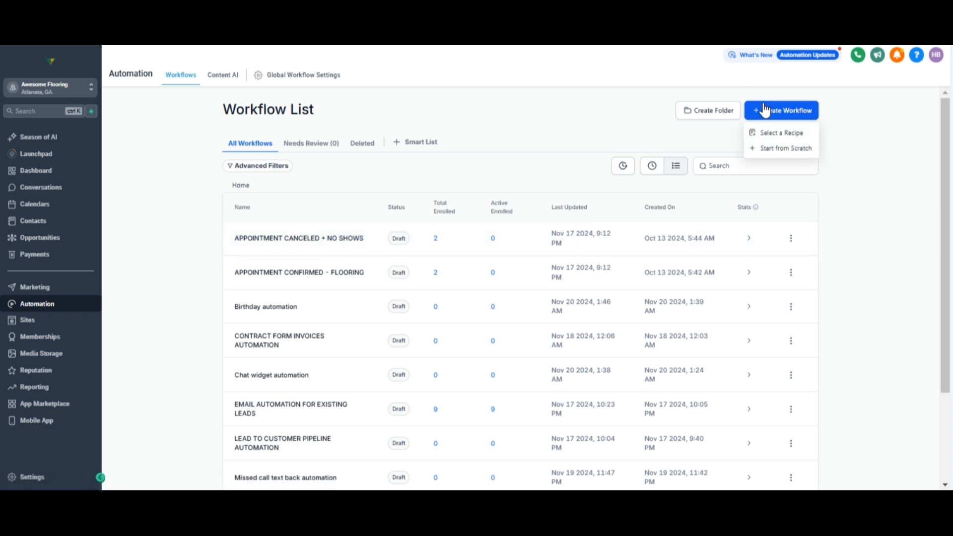
{"action": "left_click", "coordinate": [760, 148]}
{"action": "left_click", "coordinate": [545, 57]}
{"action": "left_click_drag", "start_coordinate": [536, 57], "coordinate": [405, 56]}
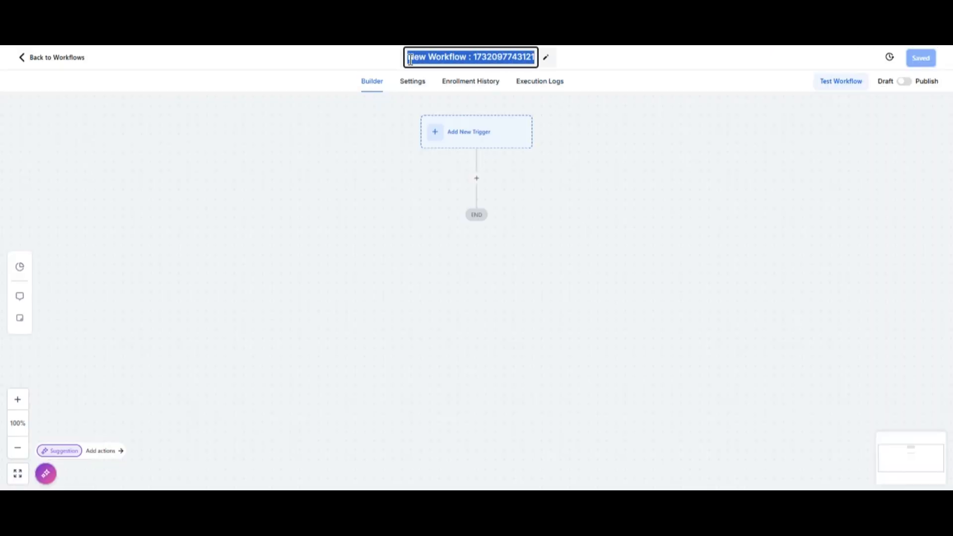
{"action": "type", "text": "SEO p"}
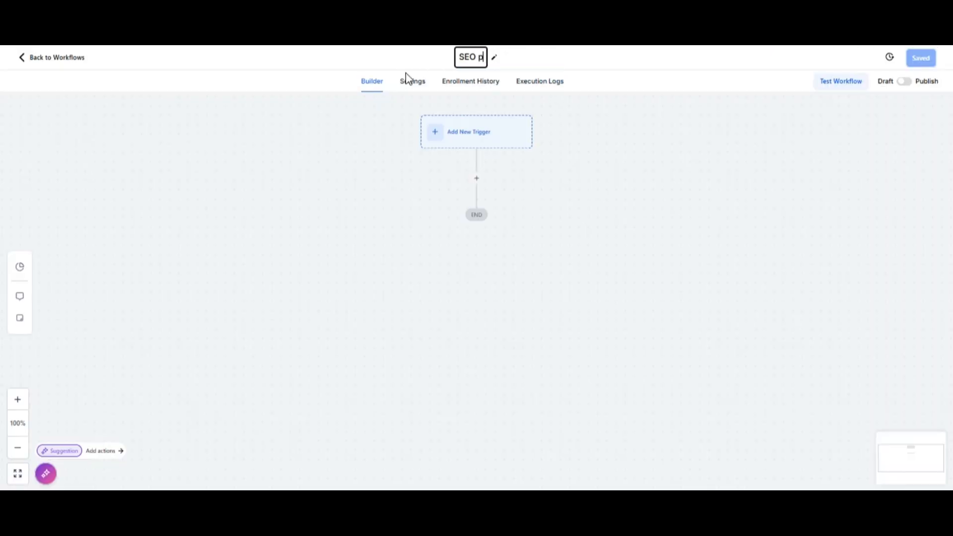
{"action": "type", "text": "urchase "}
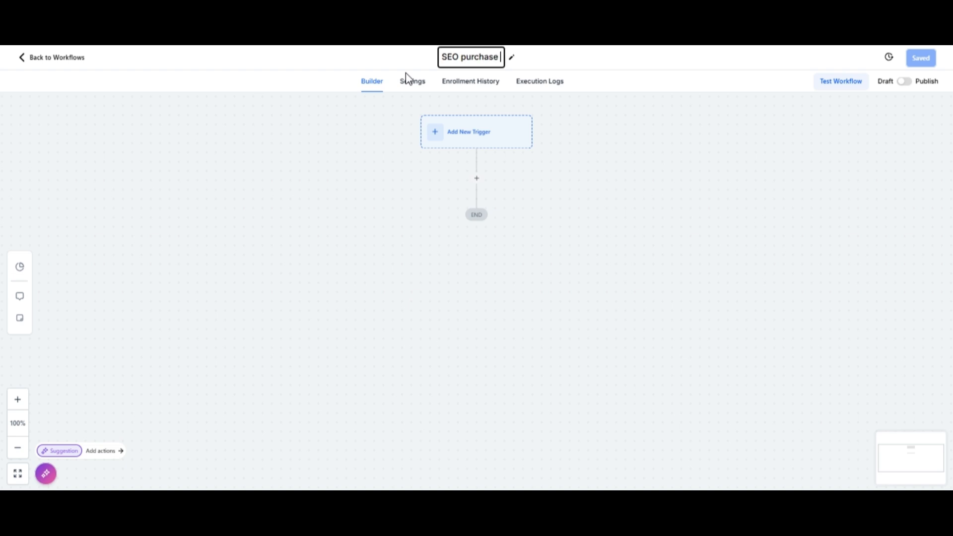
{"action": "type", "text": "automation"}
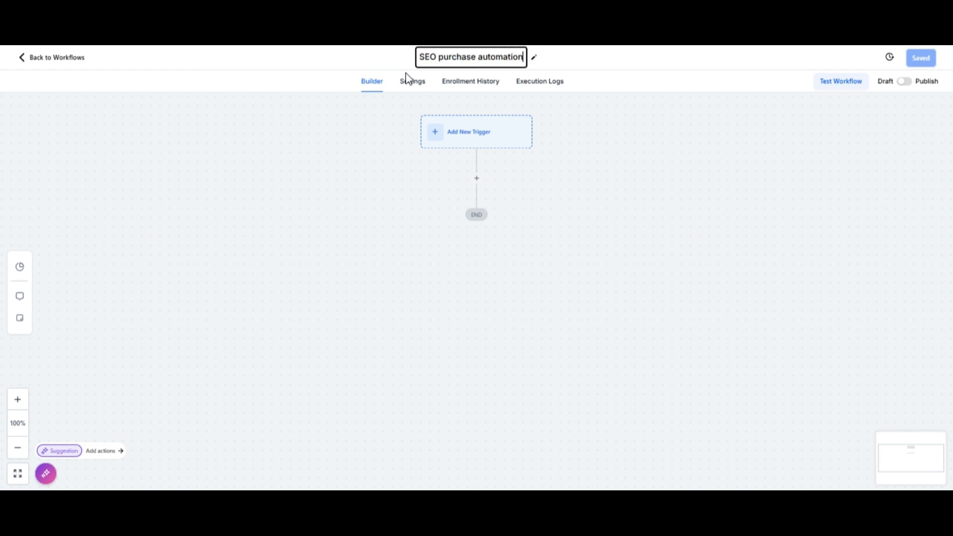
{"action": "key", "text": "Return"}
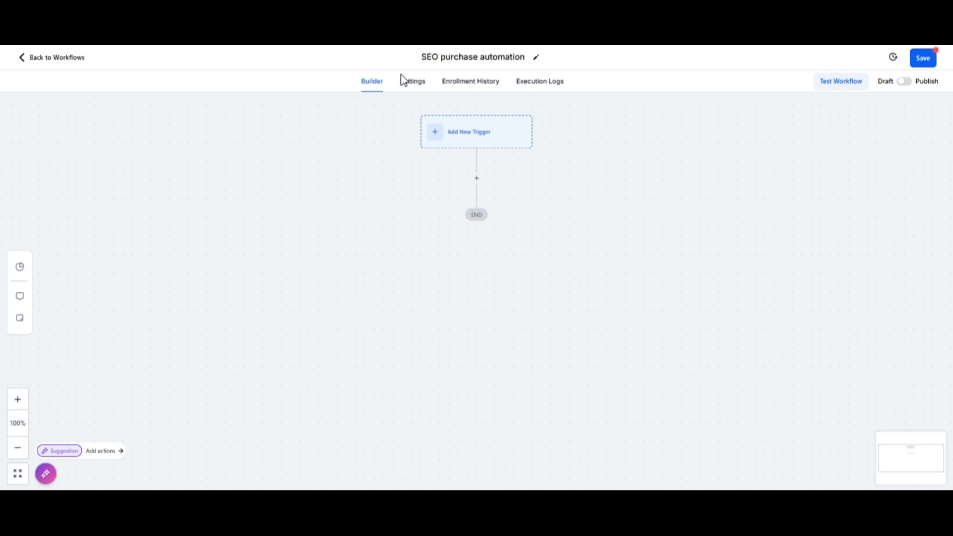
Step: Add a Form Submitted trigger to the workflow, filtered so that the form is SEO order form, and save it
{"action": "left_click", "coordinate": [444, 143]}
{"action": "type", "text": "form"}
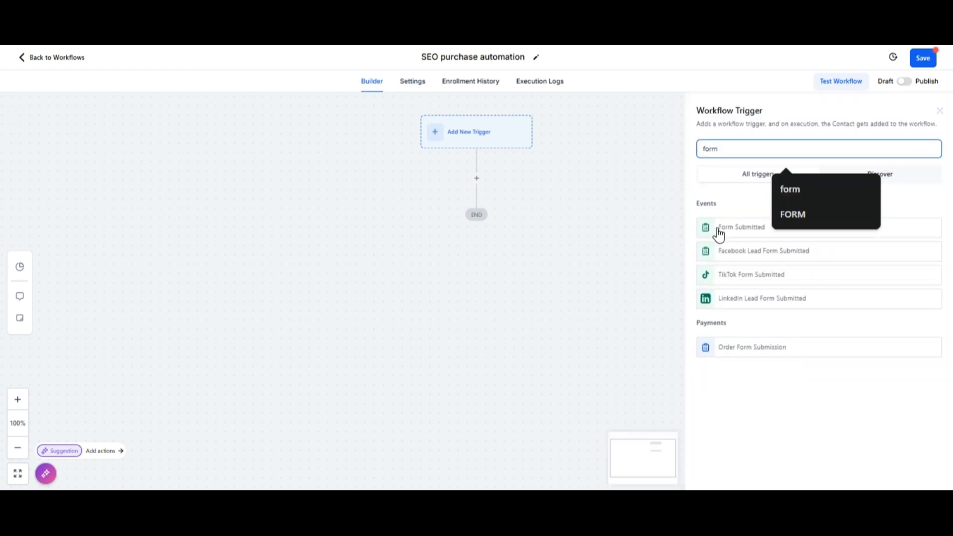
{"action": "left_click", "coordinate": [718, 232]}
{"action": "left_click", "coordinate": [585, 247]}
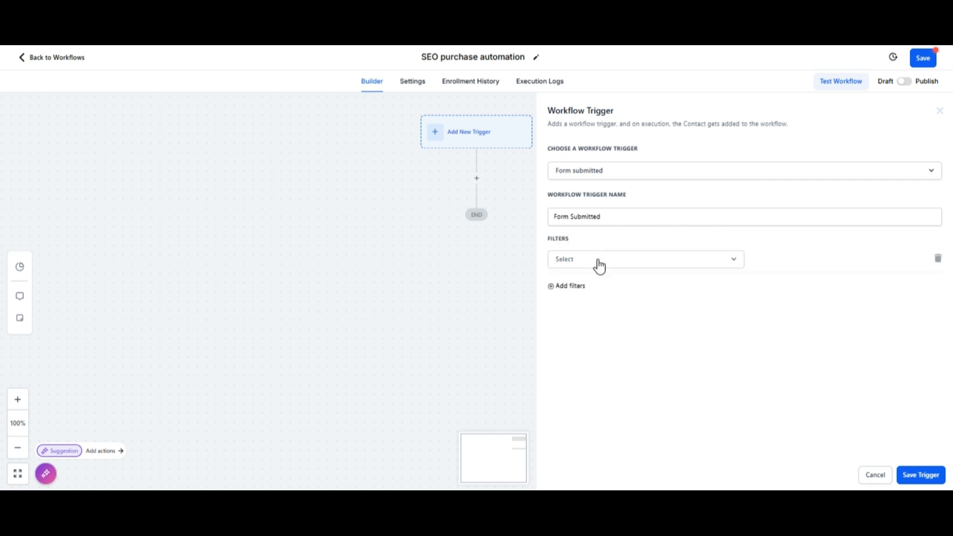
{"action": "left_click", "coordinate": [598, 262]}
{"action": "left_click", "coordinate": [592, 324]}
{"action": "left_click", "coordinate": [770, 267]}
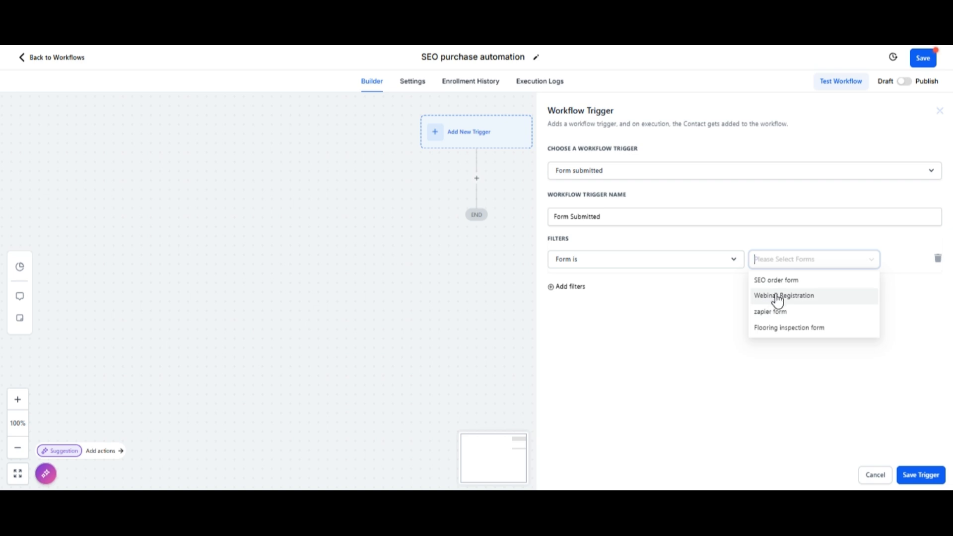
{"action": "left_click", "coordinate": [788, 281]}
{"action": "left_click", "coordinate": [712, 305]}
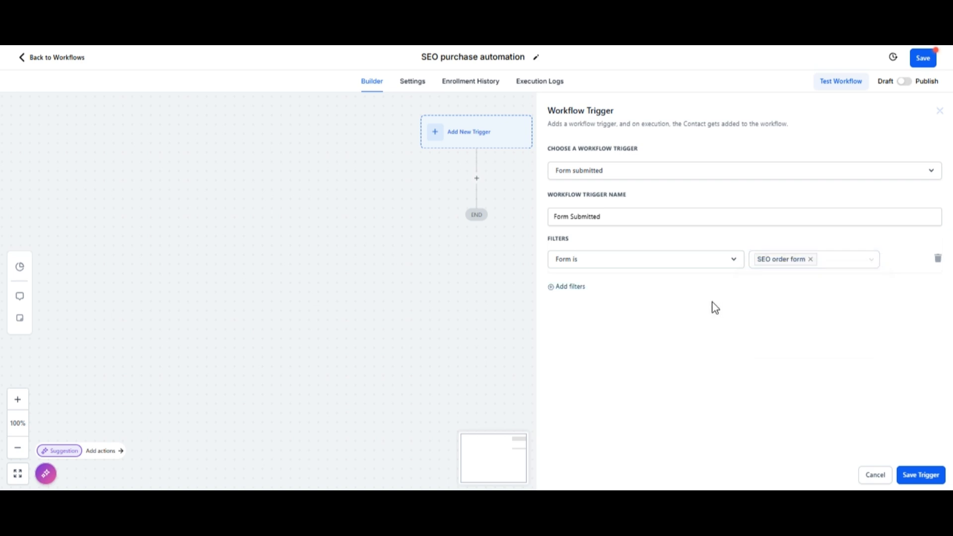
{"action": "left_click", "coordinate": [918, 476]}
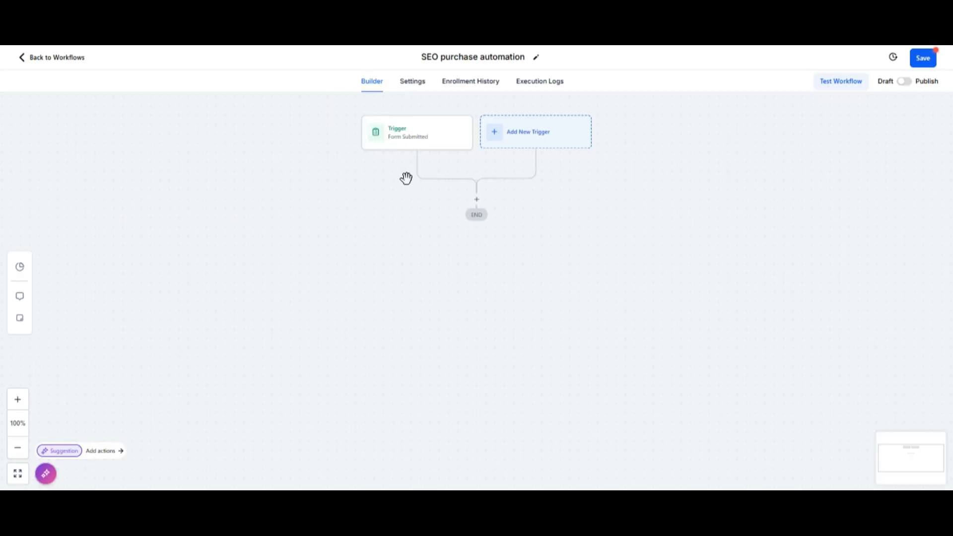
Step: Add an Assign To User action below the trigger, choose the user who receives the contact, and save the action
{"action": "left_click", "coordinate": [478, 200]}
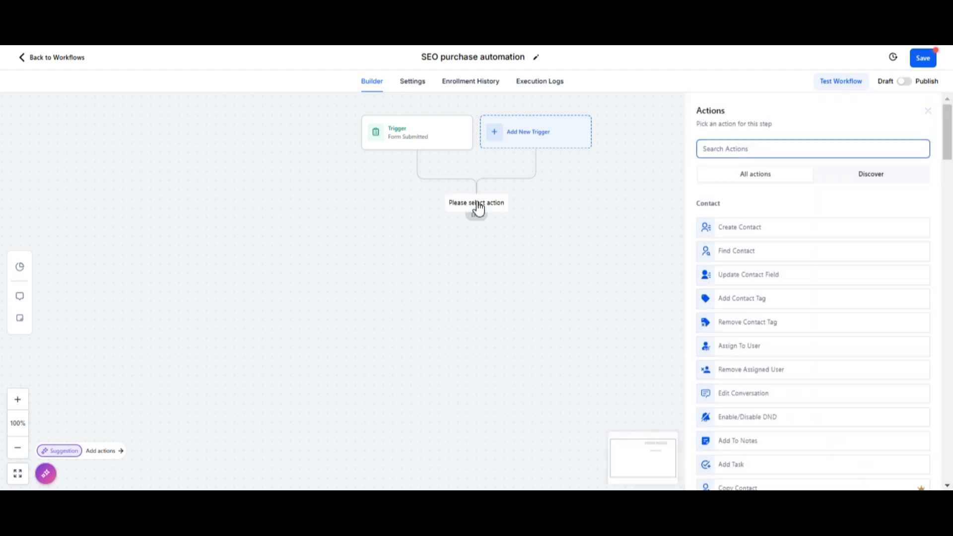
{"action": "left_click", "coordinate": [755, 347]}
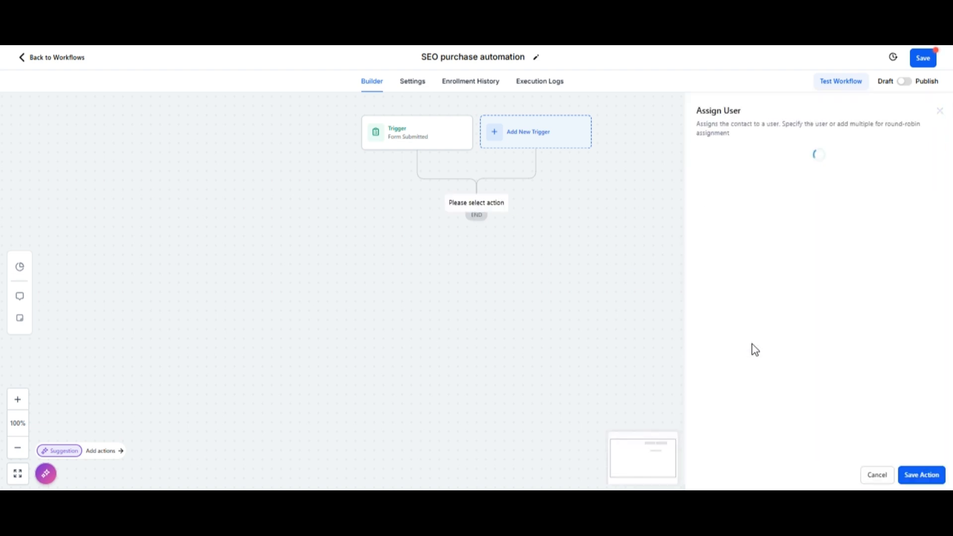
{"action": "left_click", "coordinate": [738, 222]}
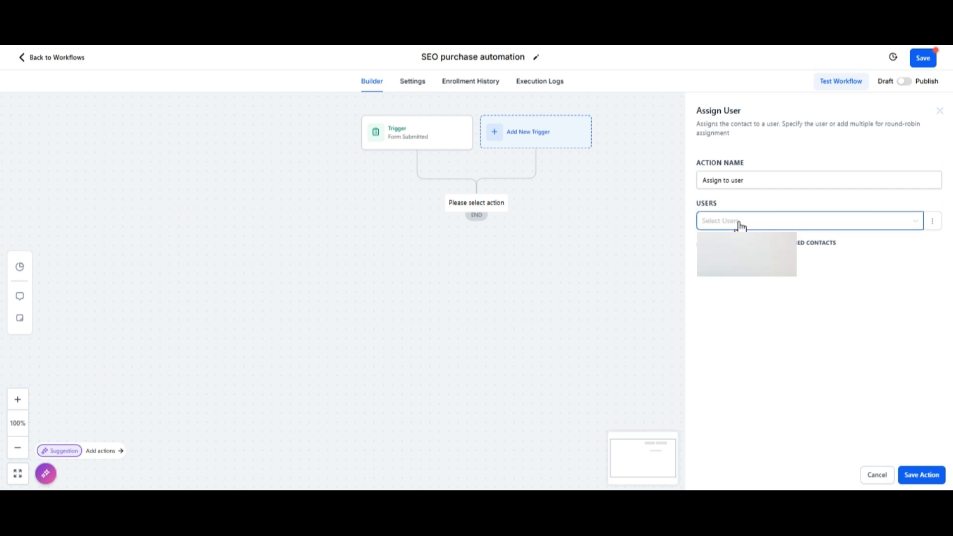
{"action": "left_click", "coordinate": [731, 276]}
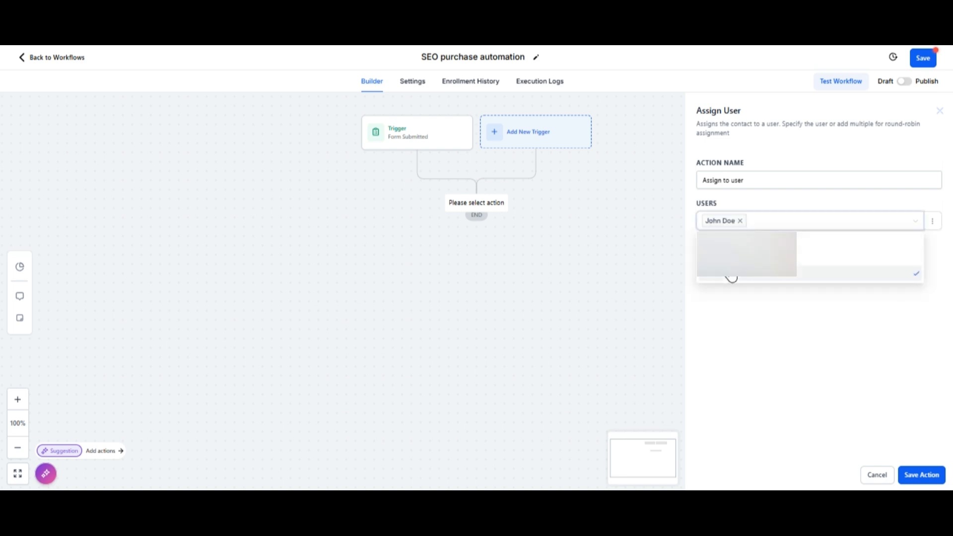
{"action": "left_click", "coordinate": [730, 306]}
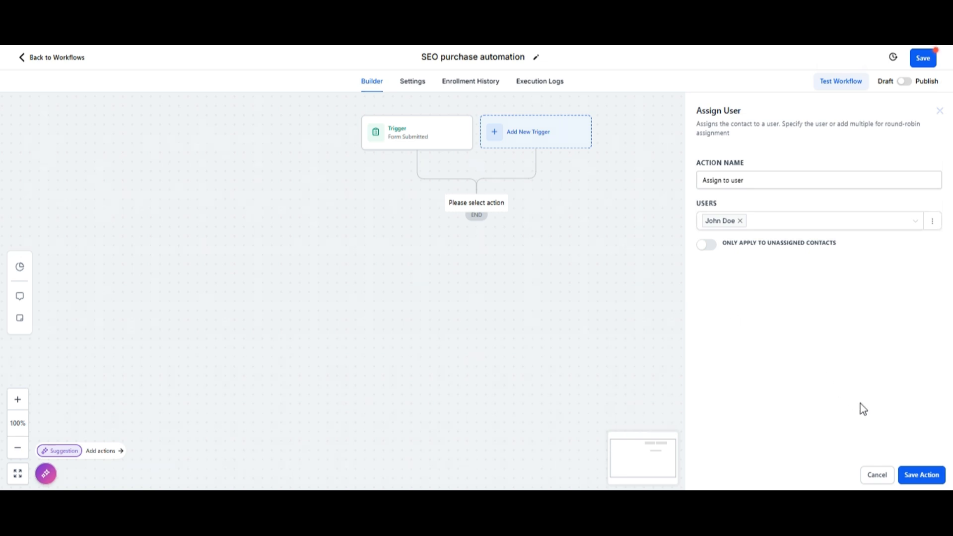
{"action": "left_click", "coordinate": [935, 479]}
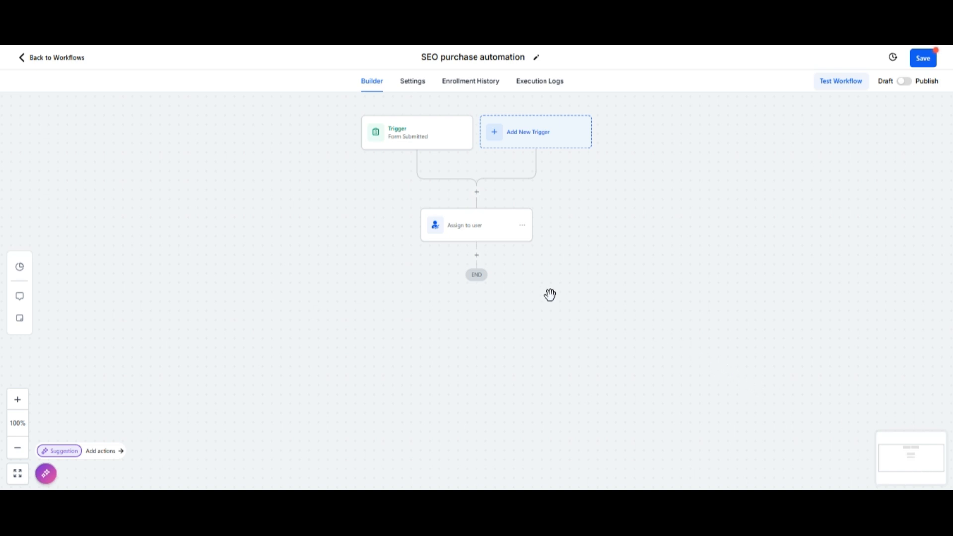
Step: Add a Send Internal Notification action after the user assignment and set its notification type to Email
{"action": "left_click", "coordinate": [477, 256]}
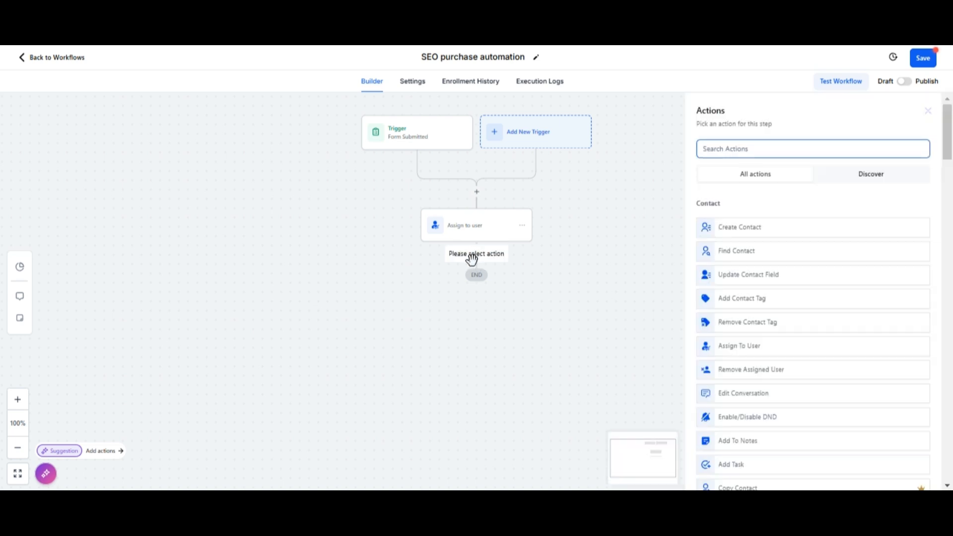
{"action": "type", "text": "inter"}
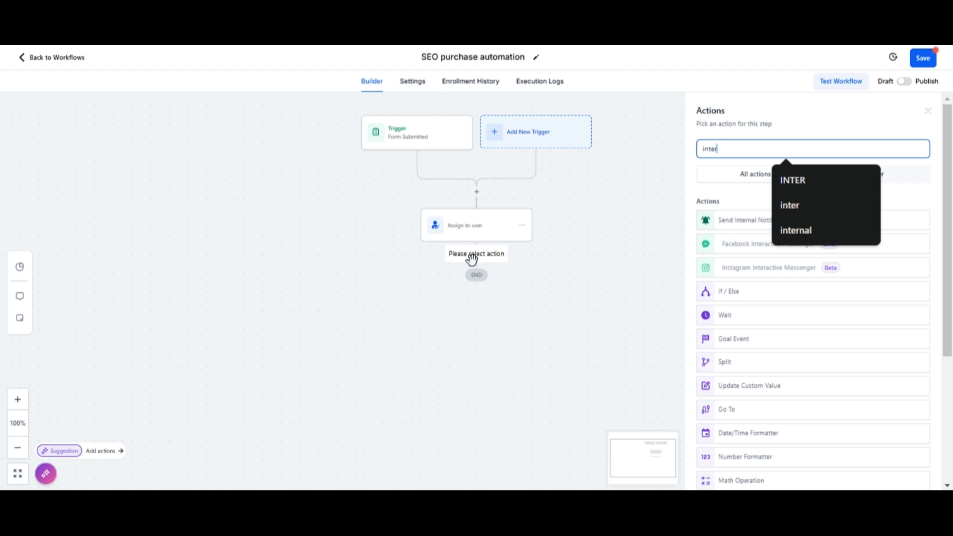
{"action": "left_click", "coordinate": [723, 225]}
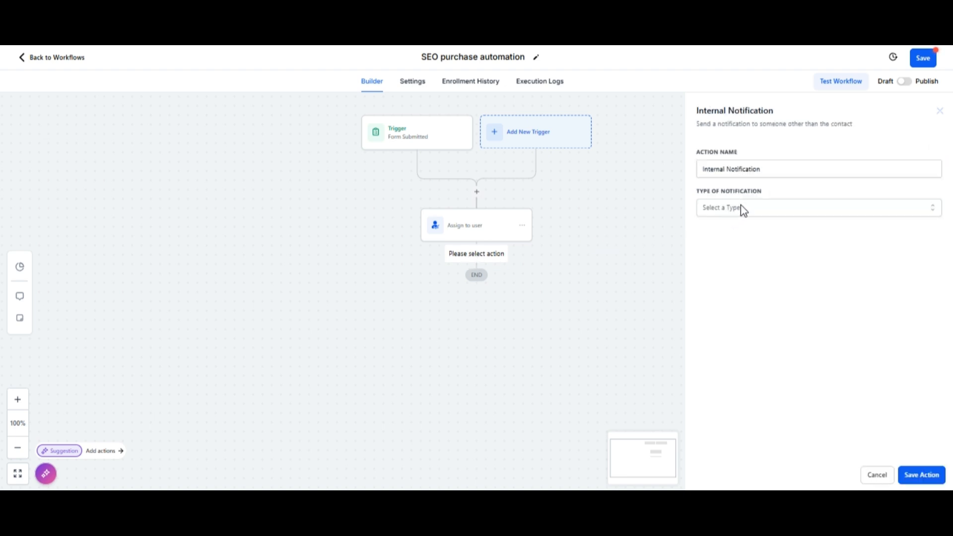
{"action": "left_click", "coordinate": [742, 209]}
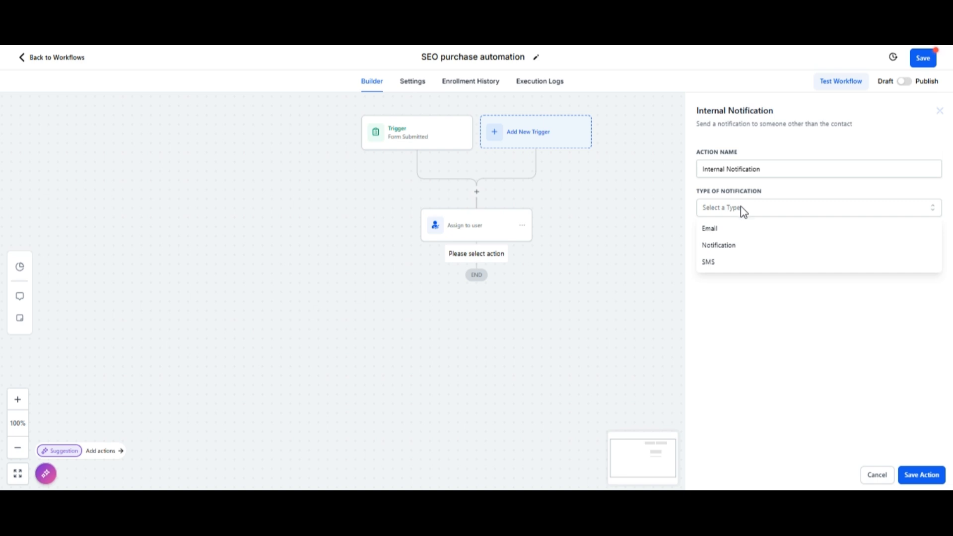
{"action": "left_click", "coordinate": [734, 230]}
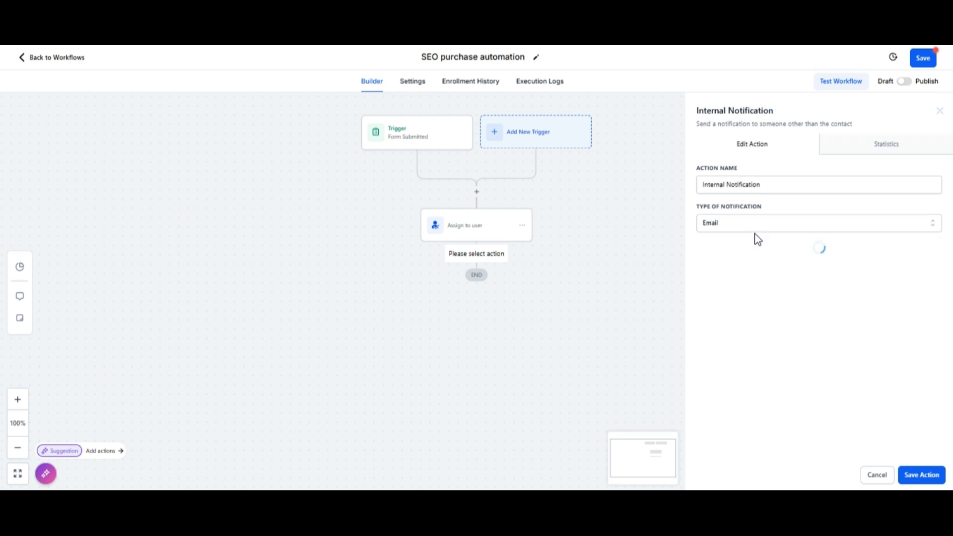
Step: Fill in the notification's sender name and sender e-mail, and set the recipient user type to Assigned User
{"action": "left_click", "coordinate": [775, 263]}
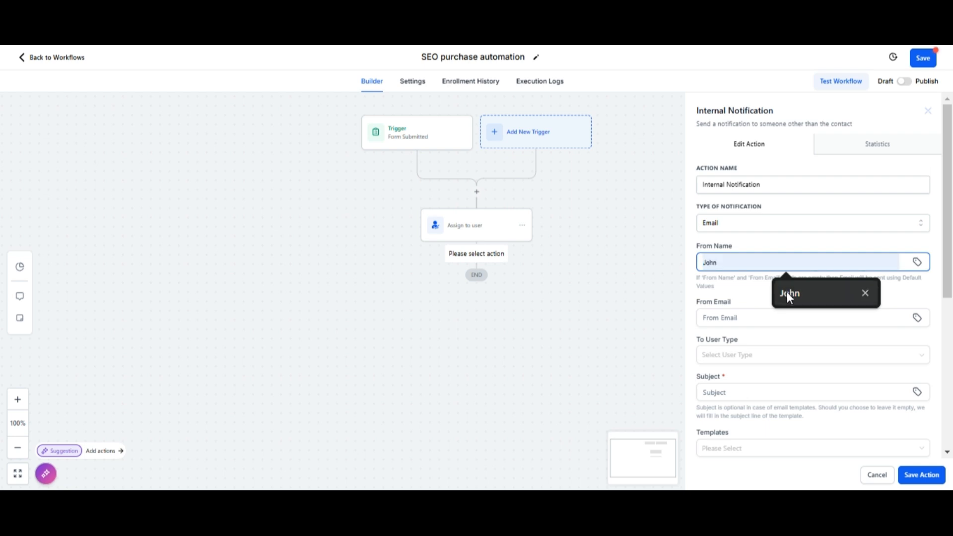
{"action": "left_click", "coordinate": [789, 297]}
{"action": "left_click", "coordinate": [747, 317]}
{"action": "left_click", "coordinate": [782, 338]}
{"action": "scroll", "coordinate": [785, 326], "scroll_direction": "down", "scroll_amount": 1}
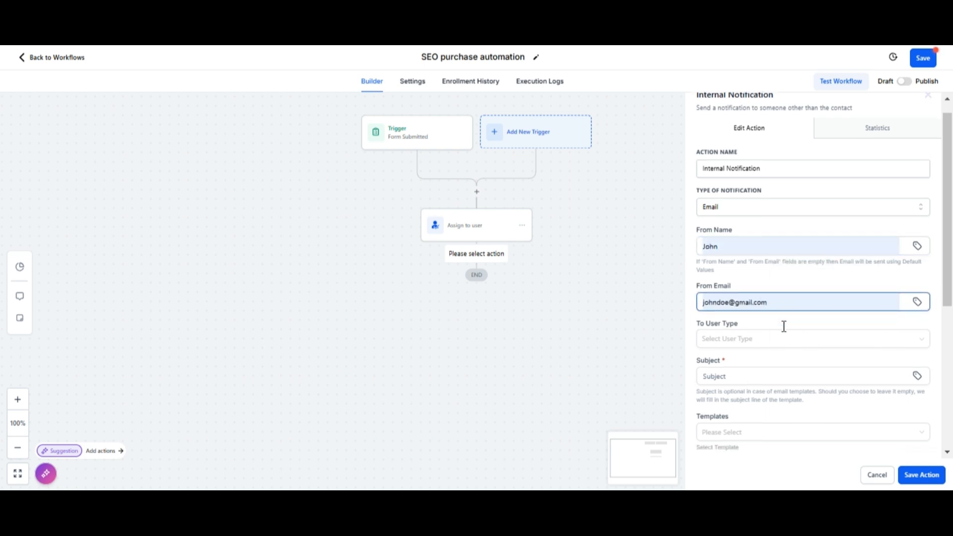
{"action": "scroll", "coordinate": [785, 326], "scroll_direction": "down", "scroll_amount": 3}
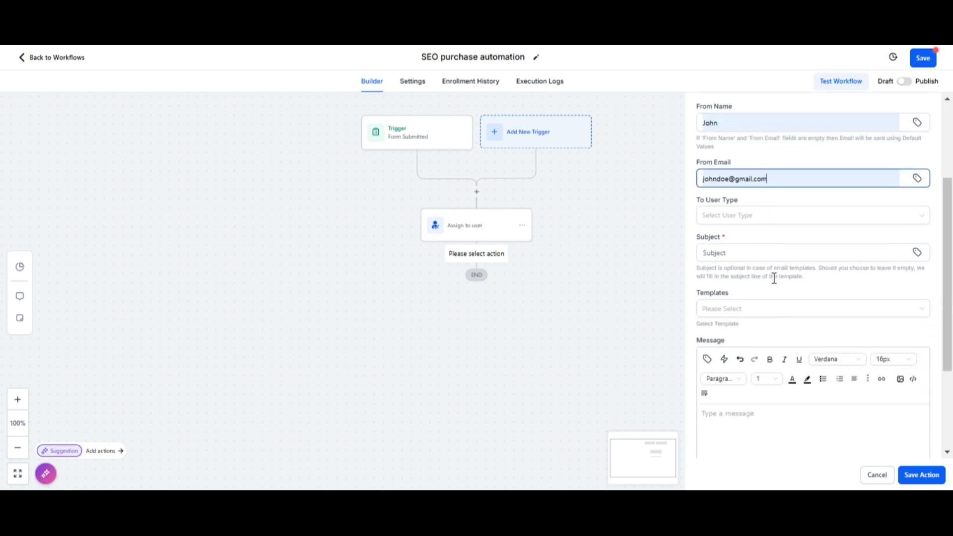
{"action": "left_click", "coordinate": [741, 217]}
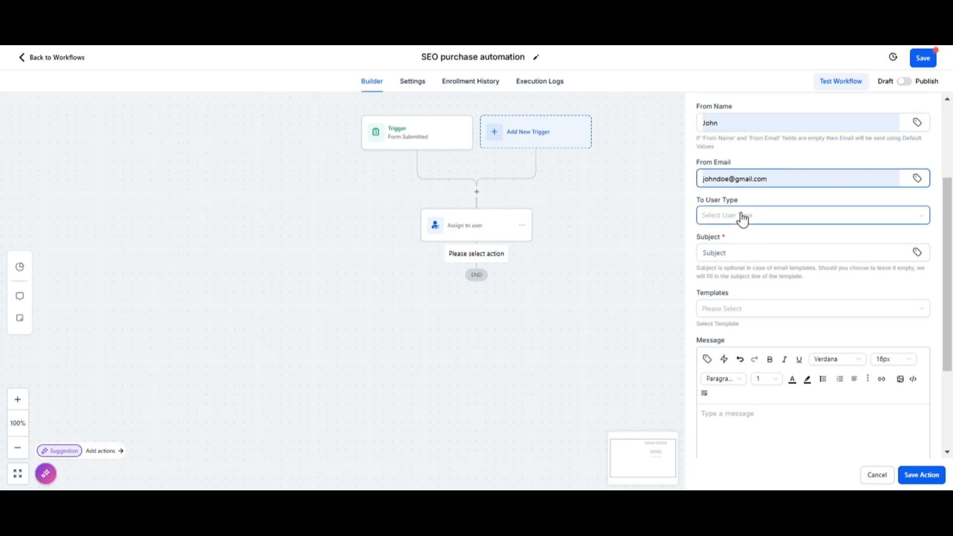
{"action": "left_click", "coordinate": [743, 254]}
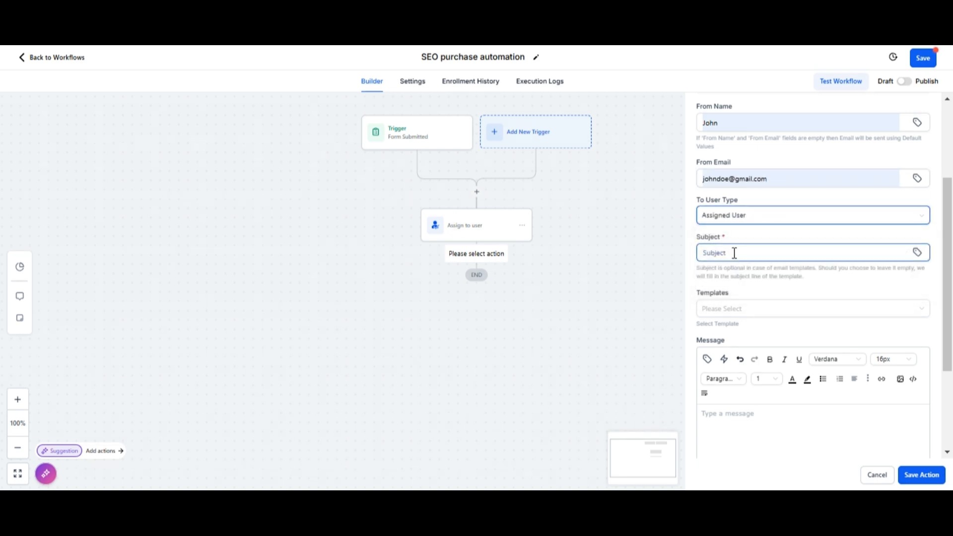
Step: Set the notification e-mail's subject to "New SEO purchase"
{"action": "left_click", "coordinate": [728, 253]}
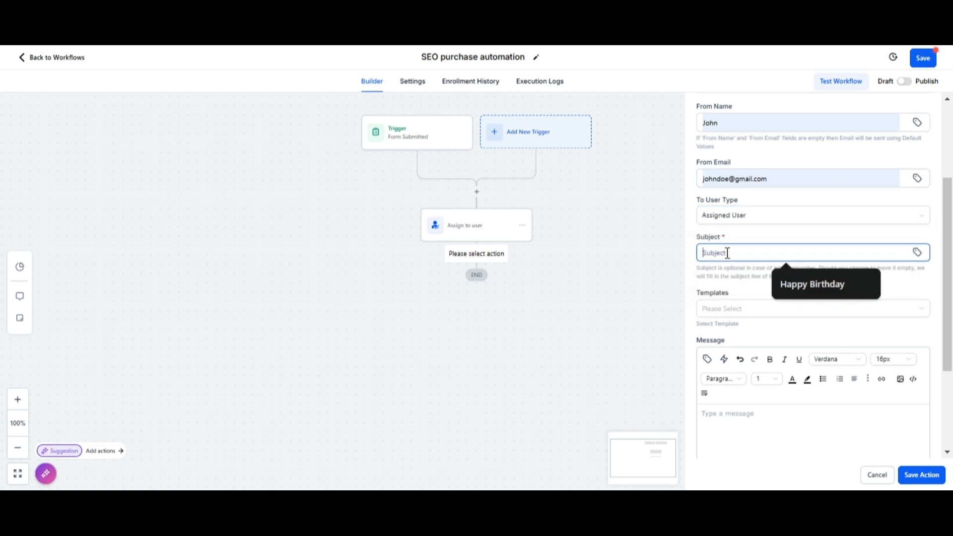
{"action": "left_click", "coordinate": [862, 278]}
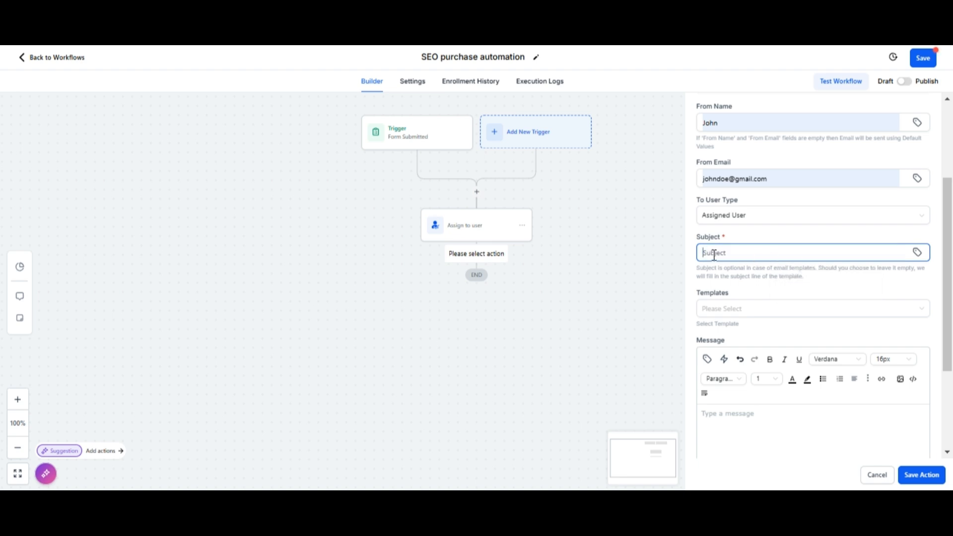
{"action": "type", "text": "New SEO purchase"}
Step: Start the notification's message with "Hi", the contact's full name as a custom value, and a "+"
{"action": "scroll", "coordinate": [707, 256], "scroll_direction": "down", "scroll_amount": 3}
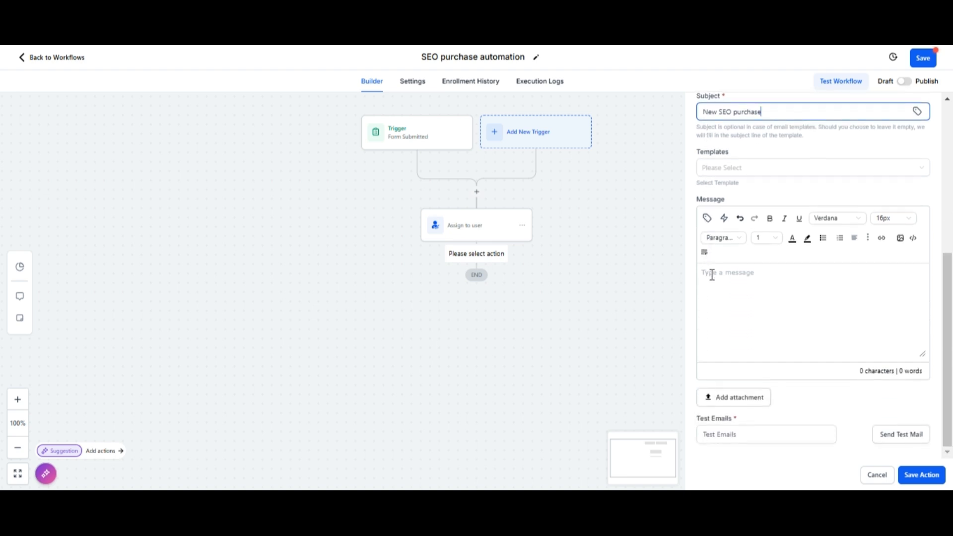
{"action": "left_click", "coordinate": [712, 274]}
{"action": "type", "text": "Hi"}
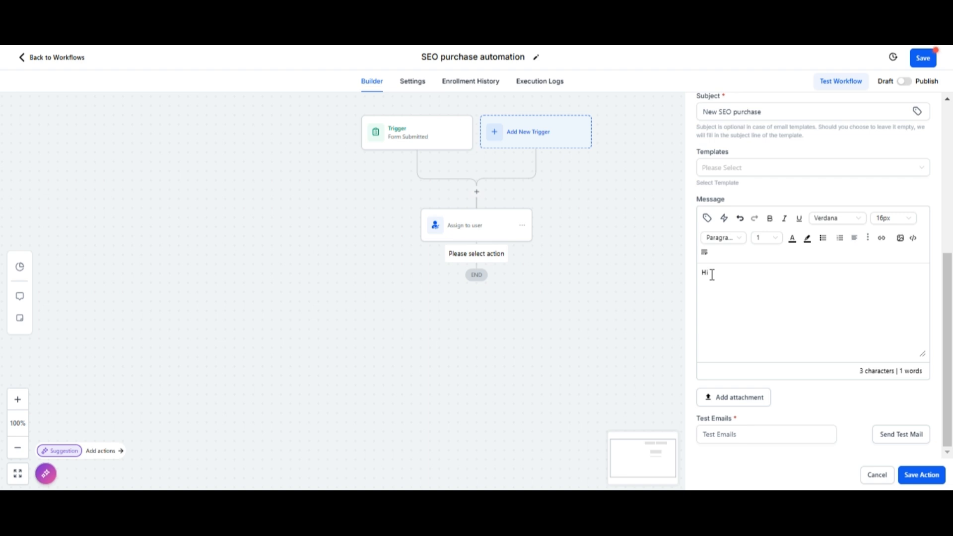
{"action": "left_click", "coordinate": [707, 218]}
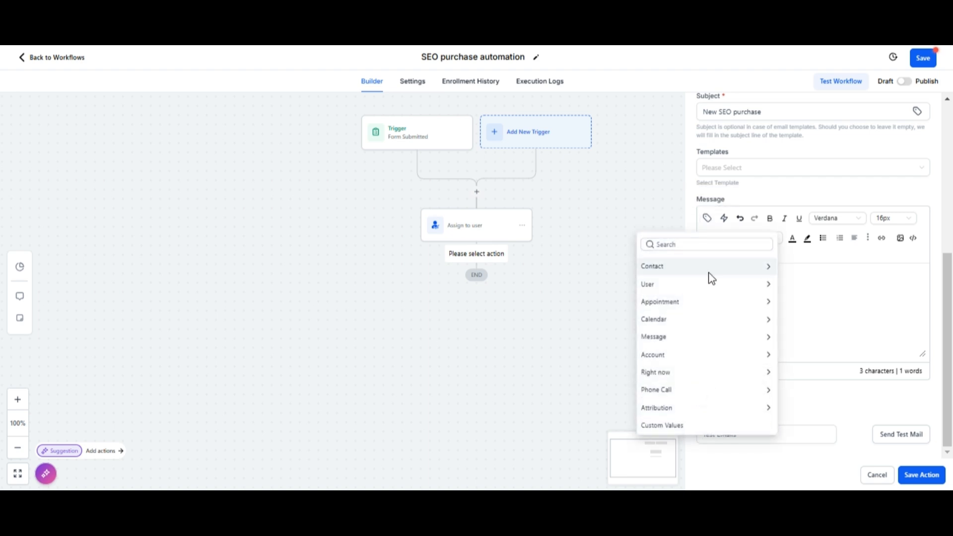
{"action": "left_click", "coordinate": [711, 278]}
{"action": "left_click", "coordinate": [708, 281]}
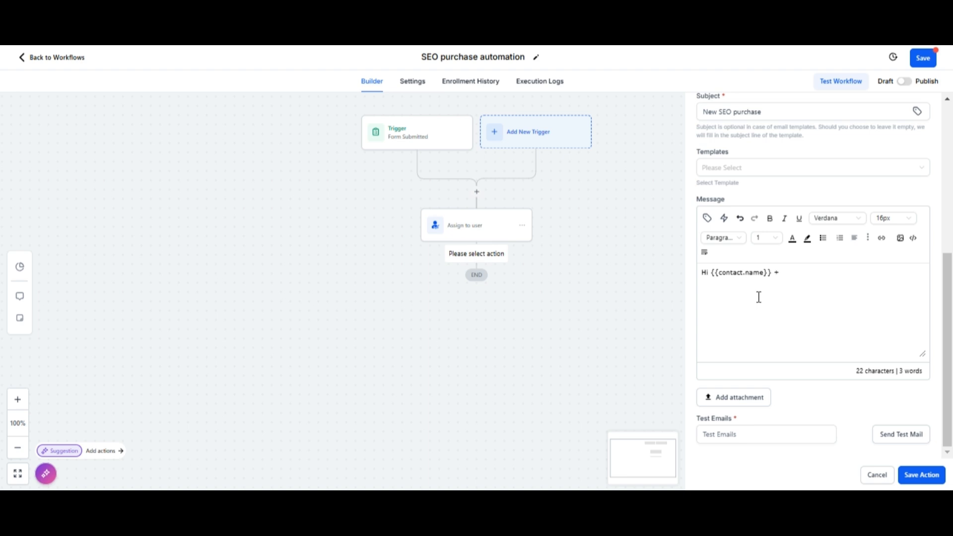
Step: Add the contact's email custom value, continue with "has just purchased our SEO service.", sign off with "Best," and save the notification action
{"action": "left_click", "coordinate": [707, 219]}
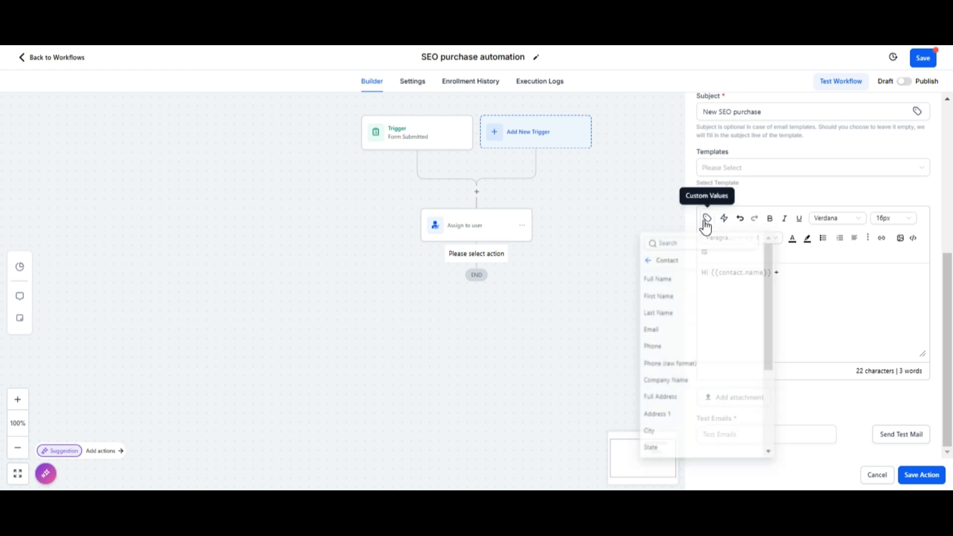
{"action": "left_click", "coordinate": [673, 341]}
{"action": "type", "text": "has"}
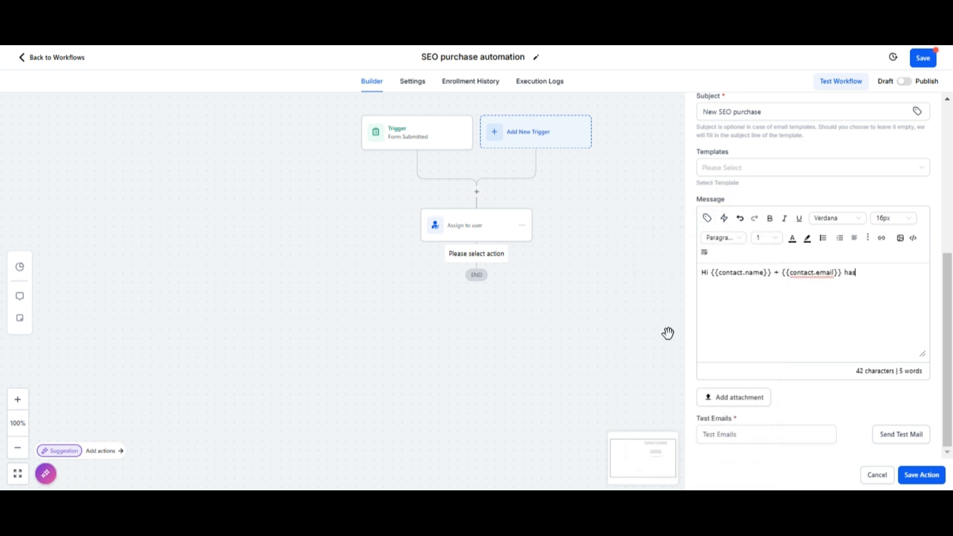
{"action": "type", "text": " just purchased our SEO service."}
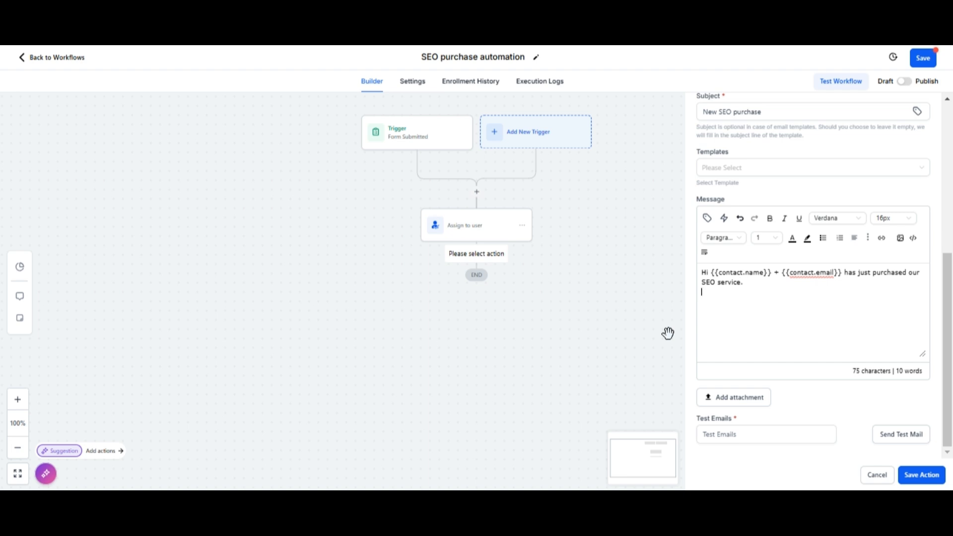
{"action": "key", "text": "Return"}
{"action": "type", "text": "Best,"}
{"action": "left_click", "coordinate": [920, 475]}
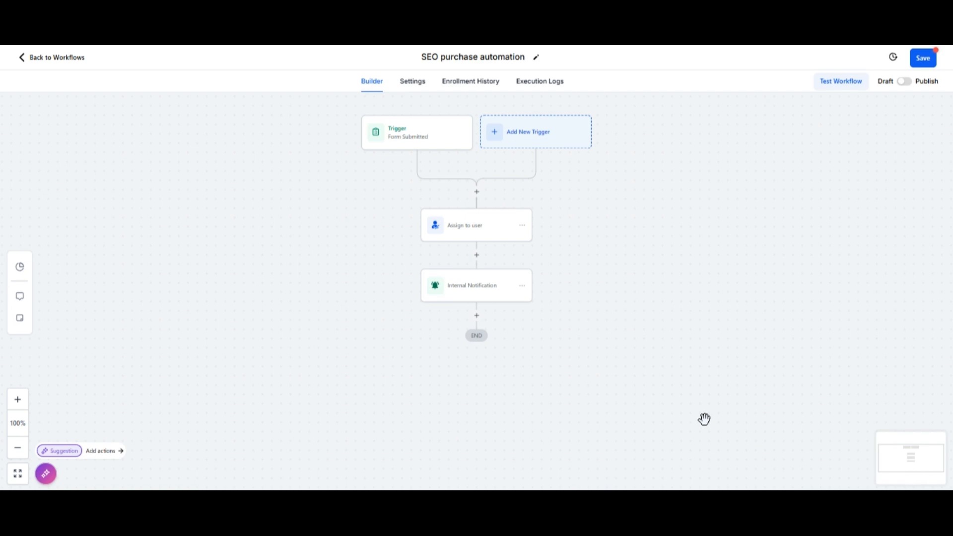
Step: Add a Wait action after the internal notification with a time delay of 0.5 minutes and save it
{"action": "left_click", "coordinate": [477, 317]}
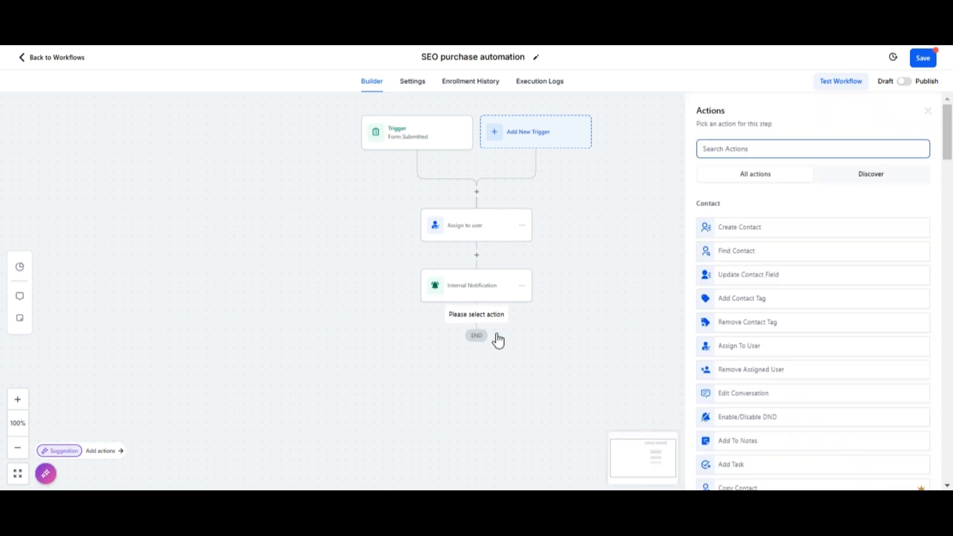
{"action": "type", "text": "wait"}
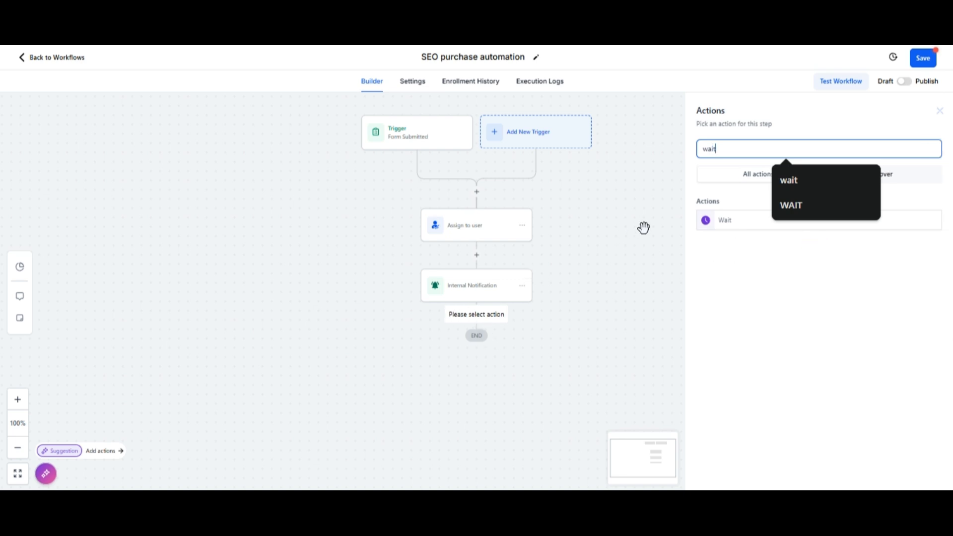
{"action": "left_click", "coordinate": [726, 222]}
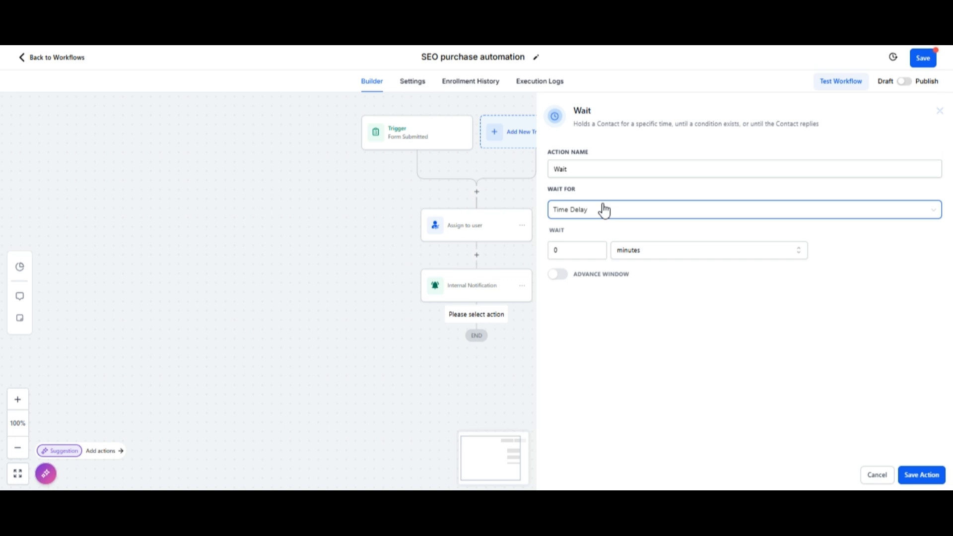
{"action": "left_click", "coordinate": [571, 249]}
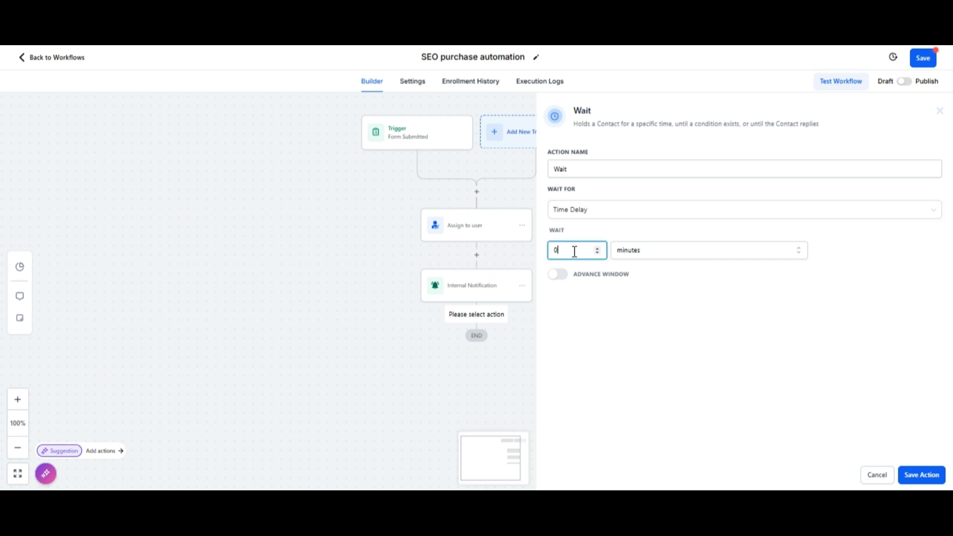
{"action": "type", "text": ".5"}
{"action": "left_click", "coordinate": [920, 473]}
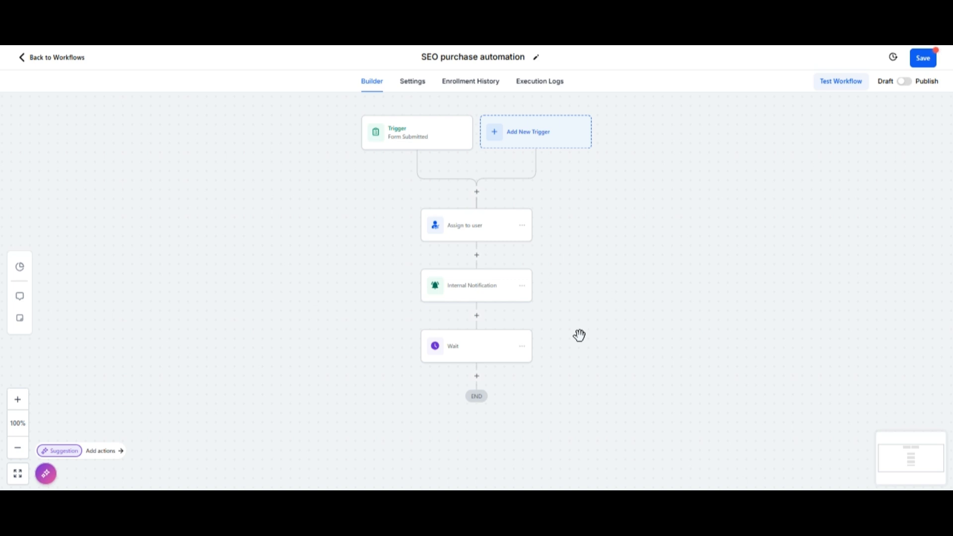
Step: Add a Send Email action after the wait and fill in its sender name and sender e-mail
{"action": "scroll", "coordinate": [579, 336], "scroll_direction": "down", "scroll_amount": 1}
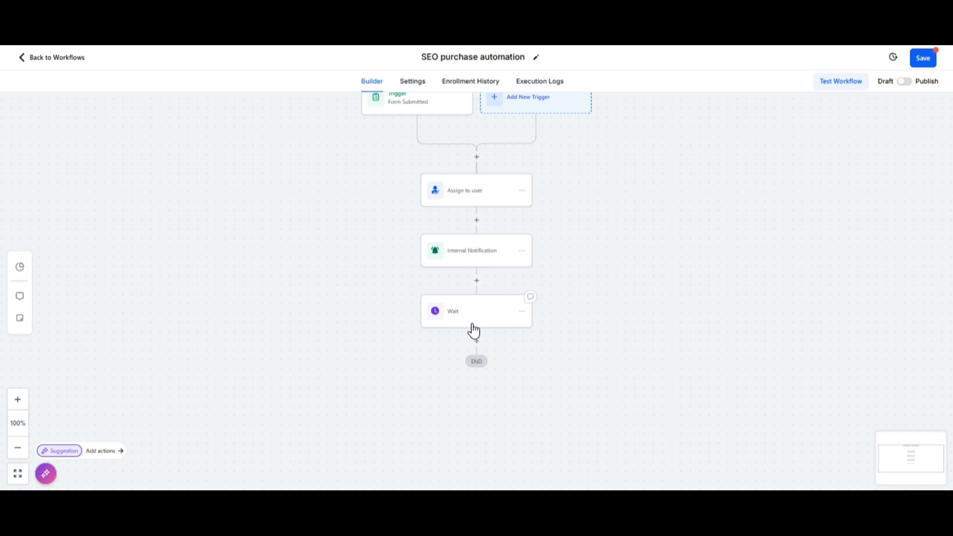
{"action": "left_click", "coordinate": [478, 342]}
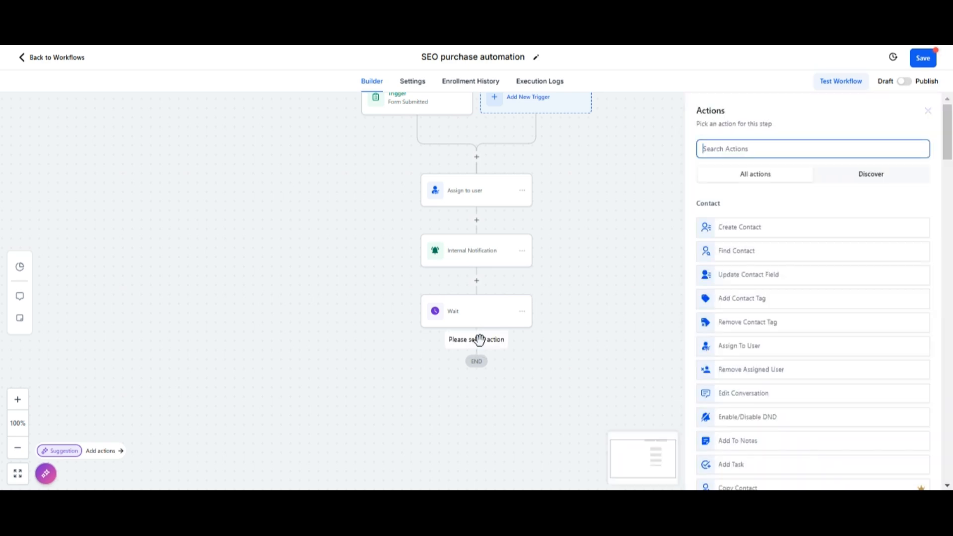
{"action": "type", "text": "email"}
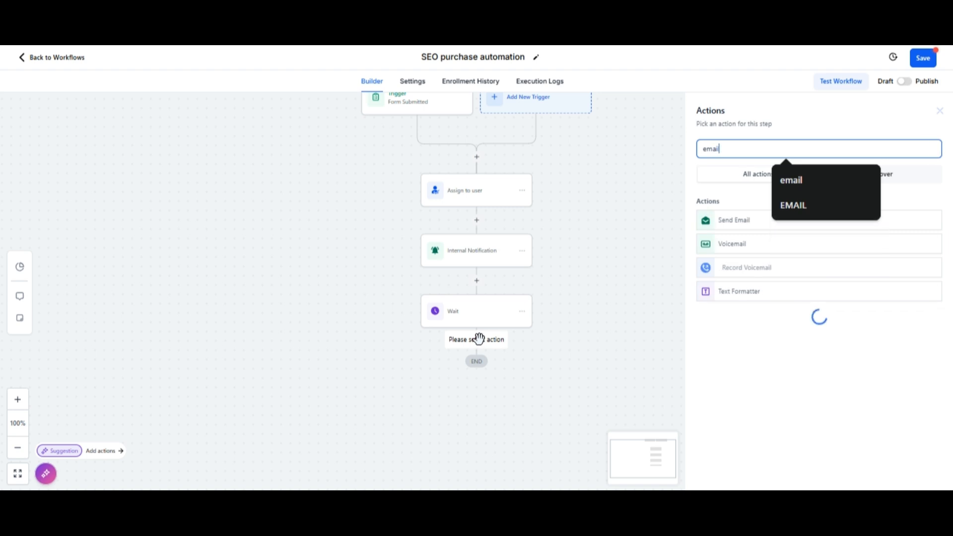
{"action": "left_click", "coordinate": [728, 222]}
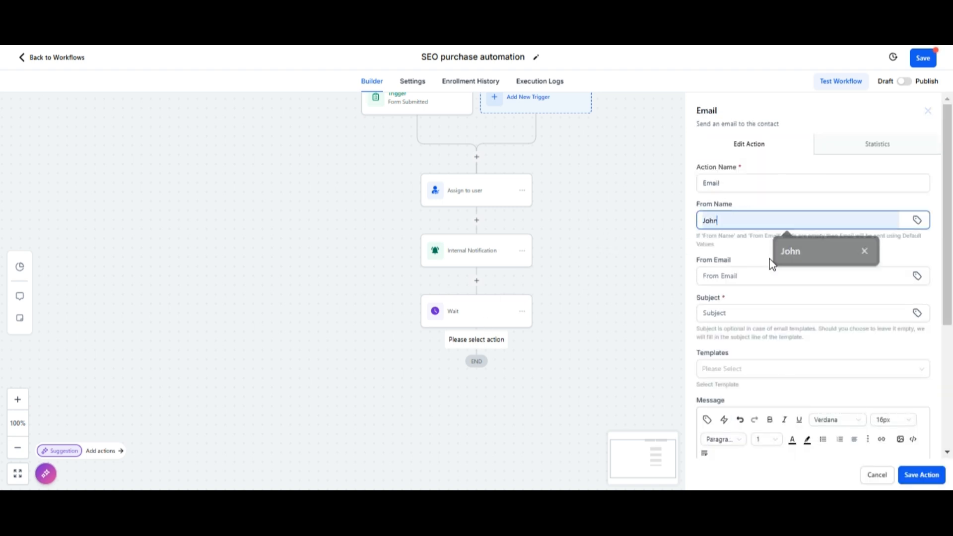
{"action": "left_click", "coordinate": [775, 256]}
{"action": "left_click", "coordinate": [745, 277]}
{"action": "left_click", "coordinate": [793, 309]}
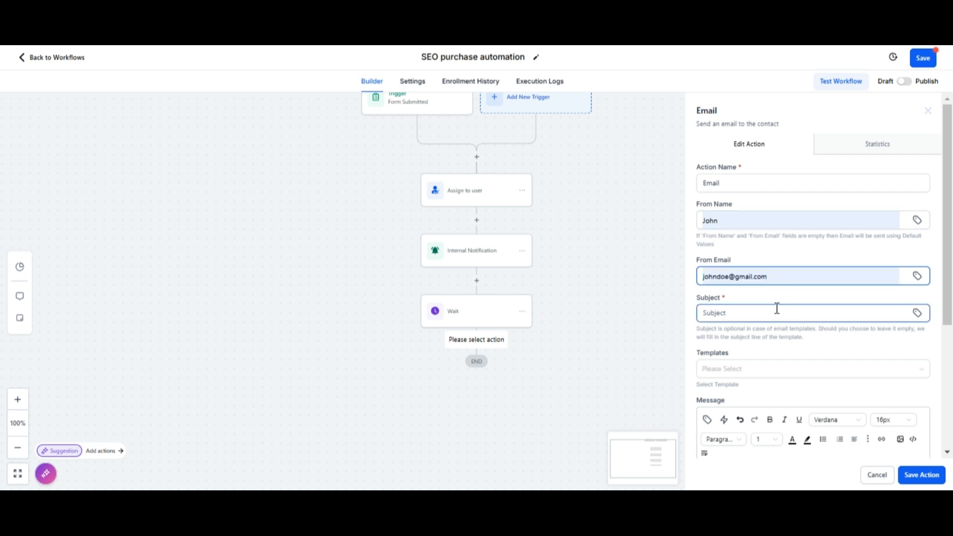
Step: Set the email's subject to "SEO purchase is confirmed" and start its message with "Hi" and the contact's full name as a custom value
{"action": "left_click", "coordinate": [753, 311]}
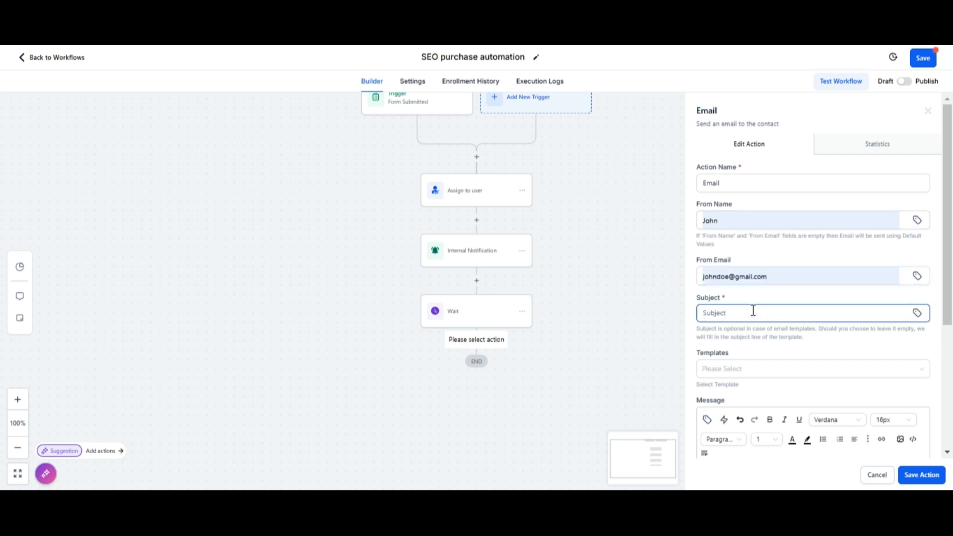
{"action": "type", "text": "SEO purchase is confirmed"}
{"action": "scroll", "coordinate": [751, 308], "scroll_direction": "down", "scroll_amount": 2}
{"action": "left_click", "coordinate": [709, 278]}
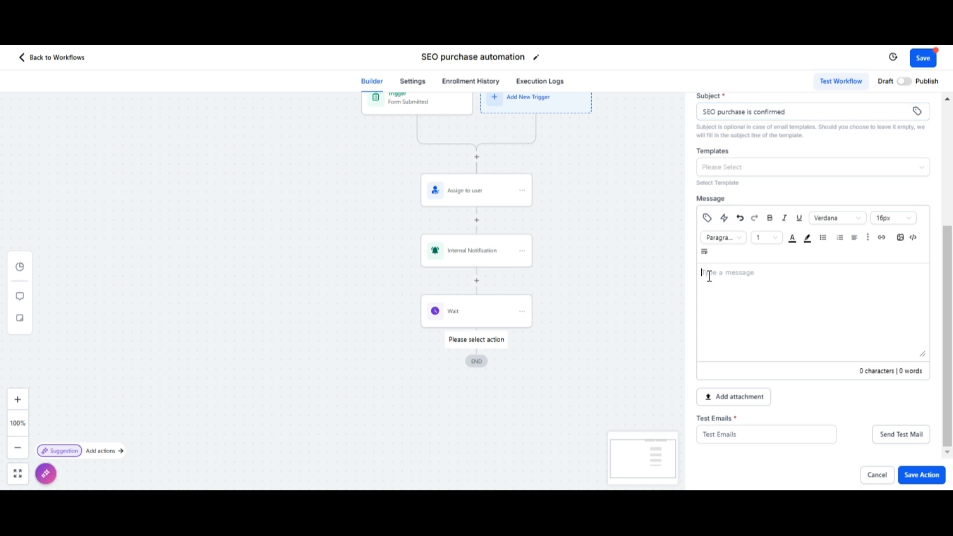
{"action": "type", "text": "Hi"}
{"action": "left_click", "coordinate": [707, 218]}
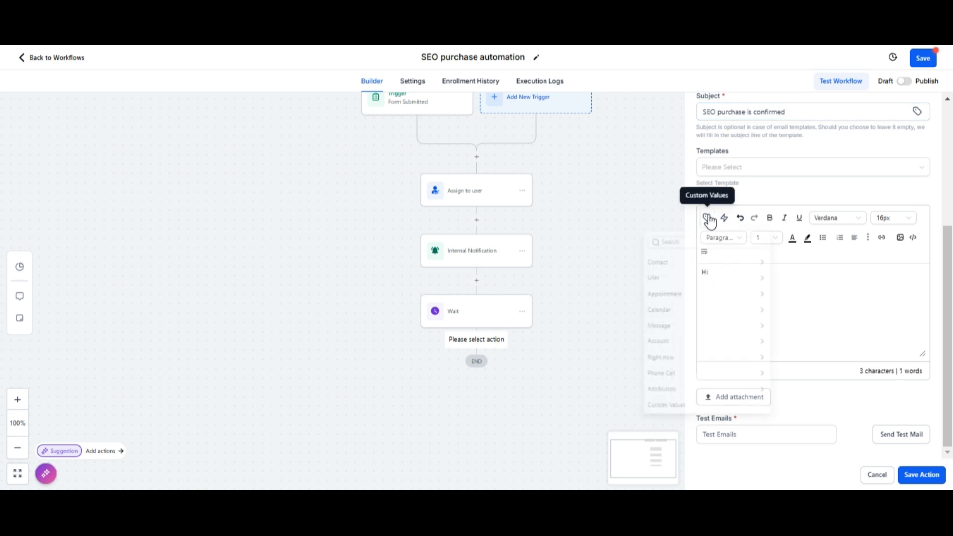
{"action": "left_click", "coordinate": [700, 262]}
{"action": "left_click", "coordinate": [710, 282]}
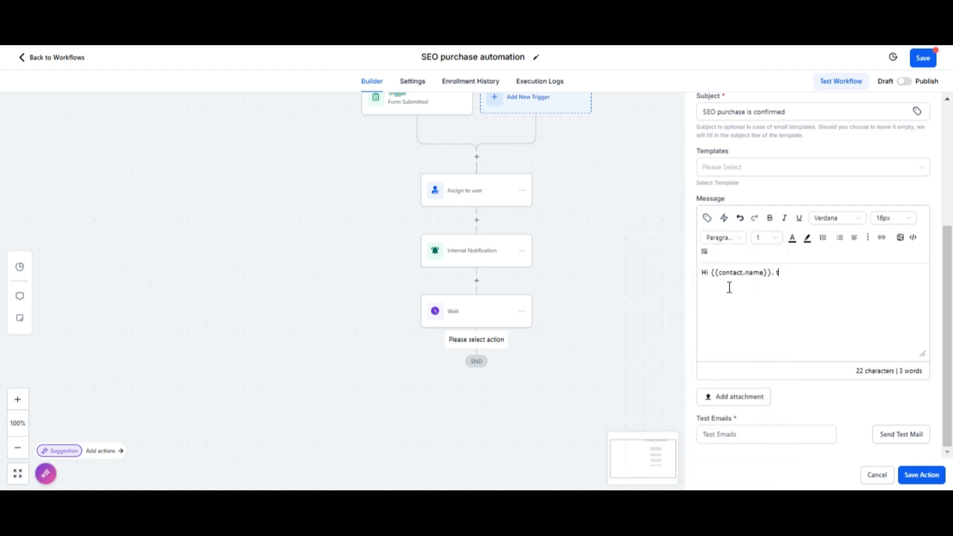
Step: Continue the message with ", thankyou for purchasing our SEO service. we will contact you regarding queries about SEO service.", sign off "Best," and save the action
{"action": "type", "text": ", thankyou for purchasing our SEO"}
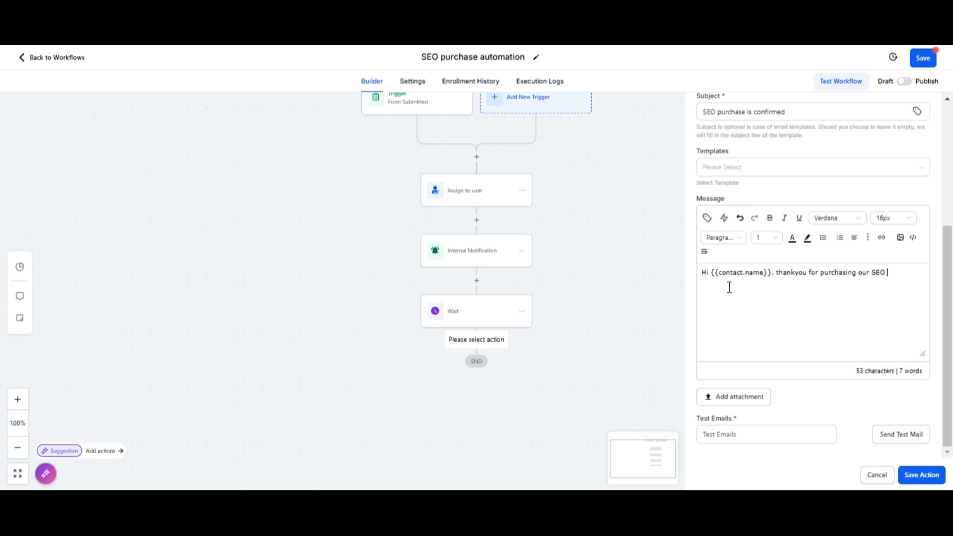
{"action": "type", "text": " service. we will contact you"}
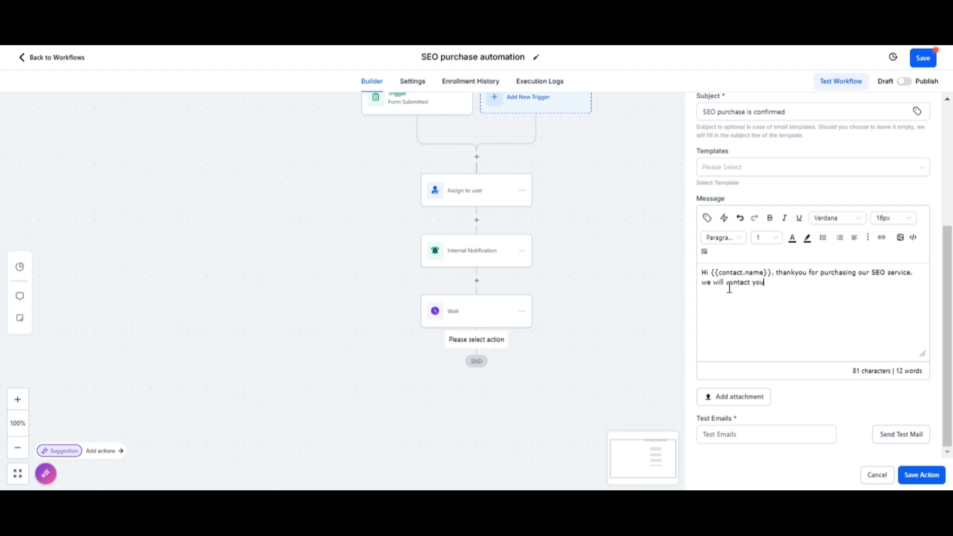
{"action": "type", "text": " regarding queries about S"}
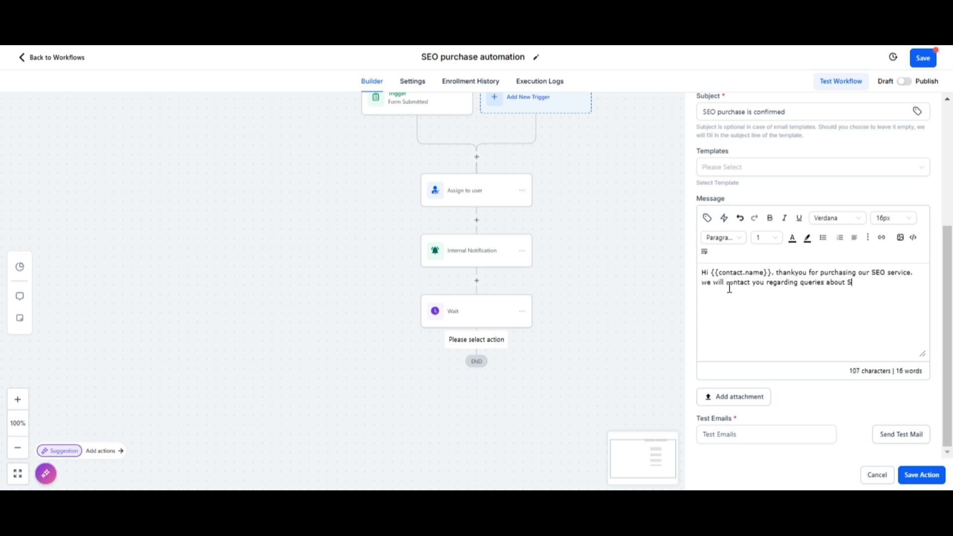
{"action": "type", "text": "EO service."}
{"action": "key", "text": "Return"}
{"action": "type", "text": "Best,"}
{"action": "left_click", "coordinate": [914, 479]}
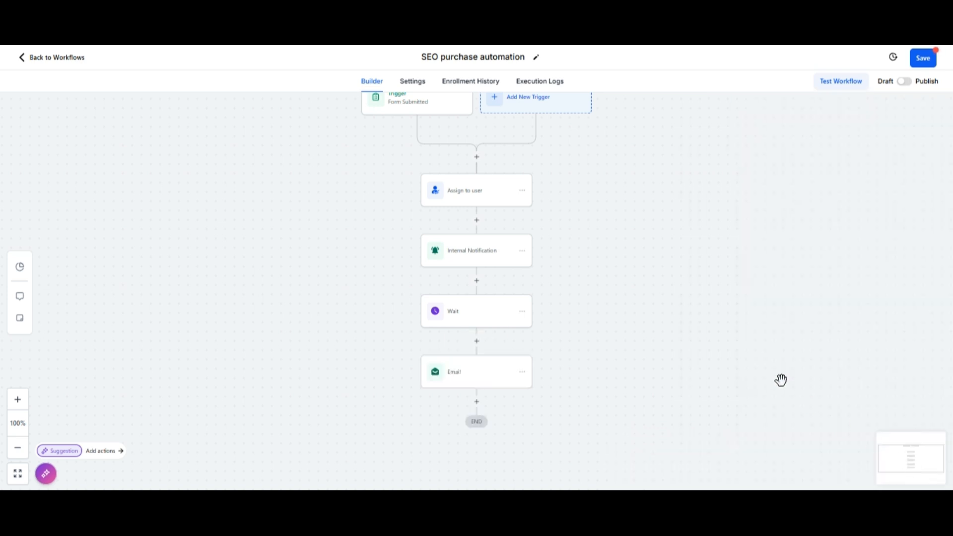
Step: Save the SEO purchase automation workflow and switch it from draft to published
{"action": "left_click", "coordinate": [924, 56]}
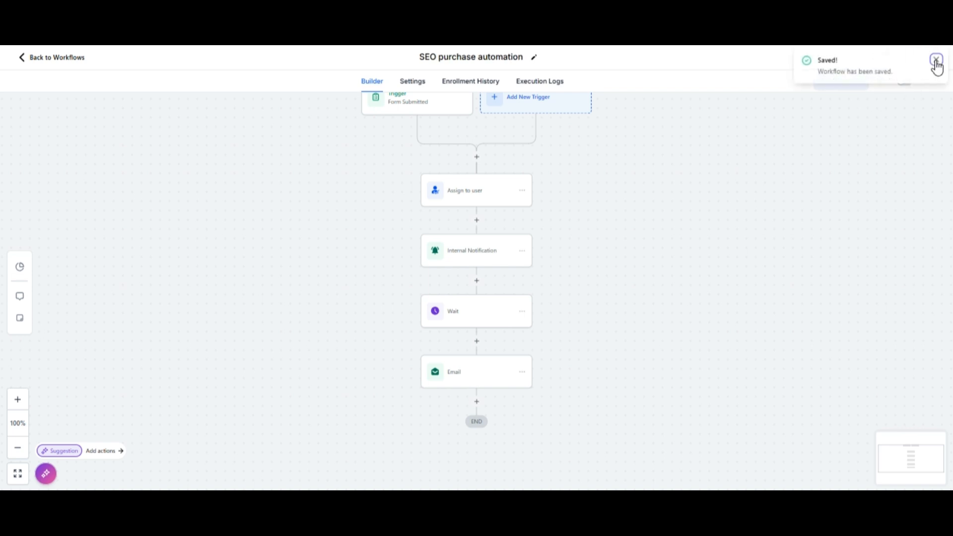
{"action": "left_click", "coordinate": [934, 60]}
{"action": "left_click", "coordinate": [907, 82]}
{"action": "left_click", "coordinate": [936, 60]}
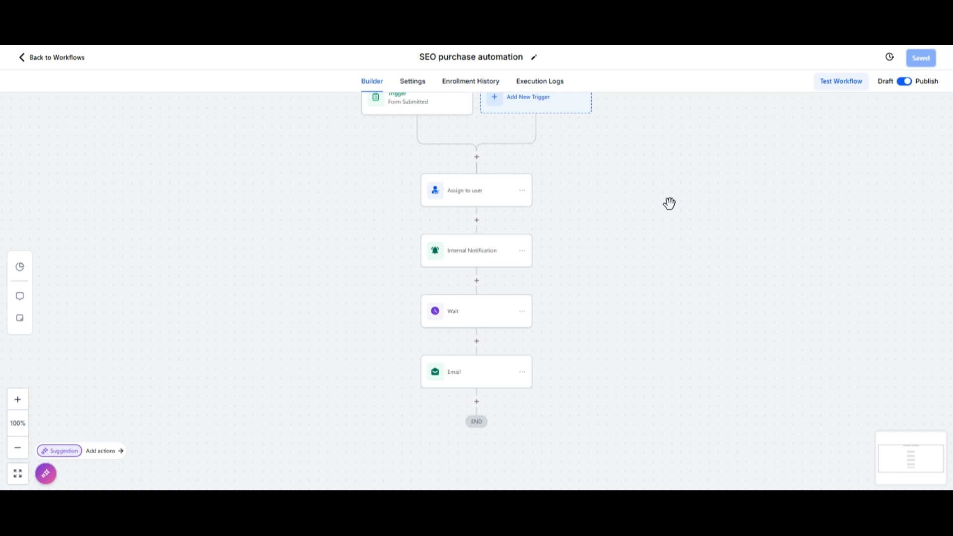
{"action": "scroll", "coordinate": [669, 204], "scroll_direction": "up", "scroll_amount": 1}
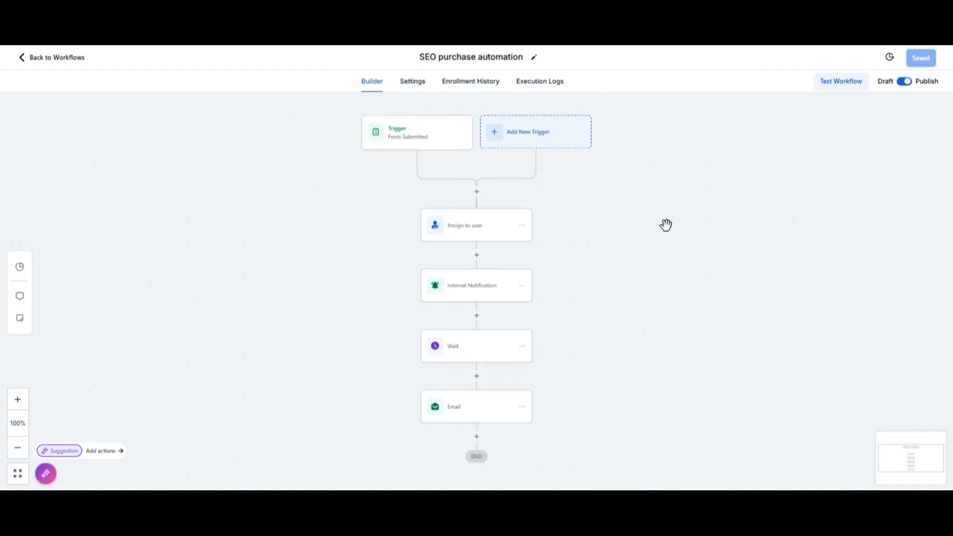
{"action": "scroll", "coordinate": [666, 225], "scroll_direction": "down", "scroll_amount": 1}
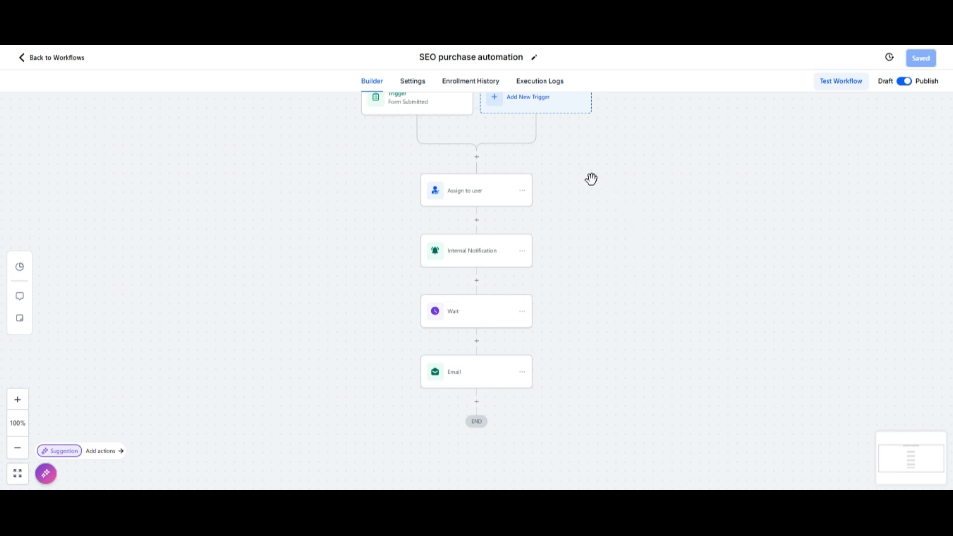
{"action": "scroll", "coordinate": [591, 179], "scroll_direction": "up", "scroll_amount": 1}
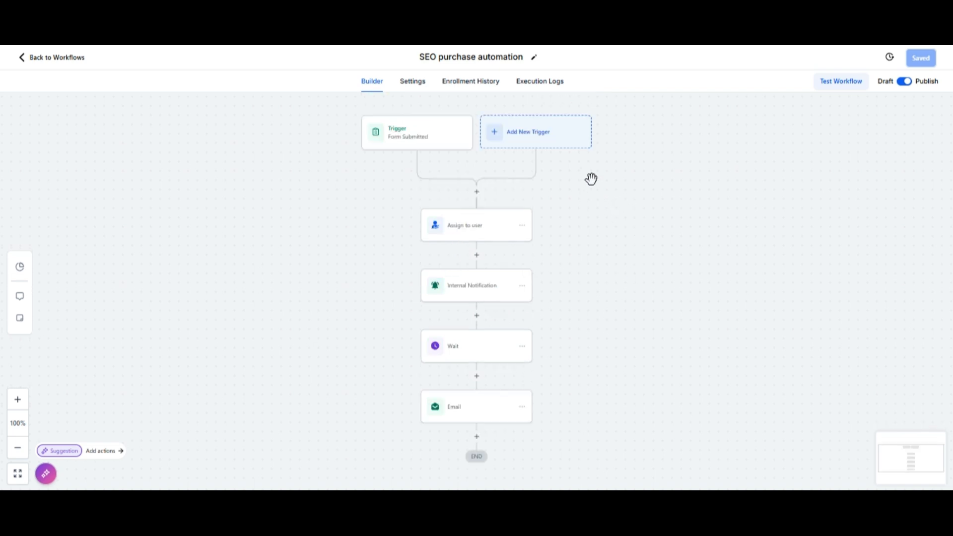